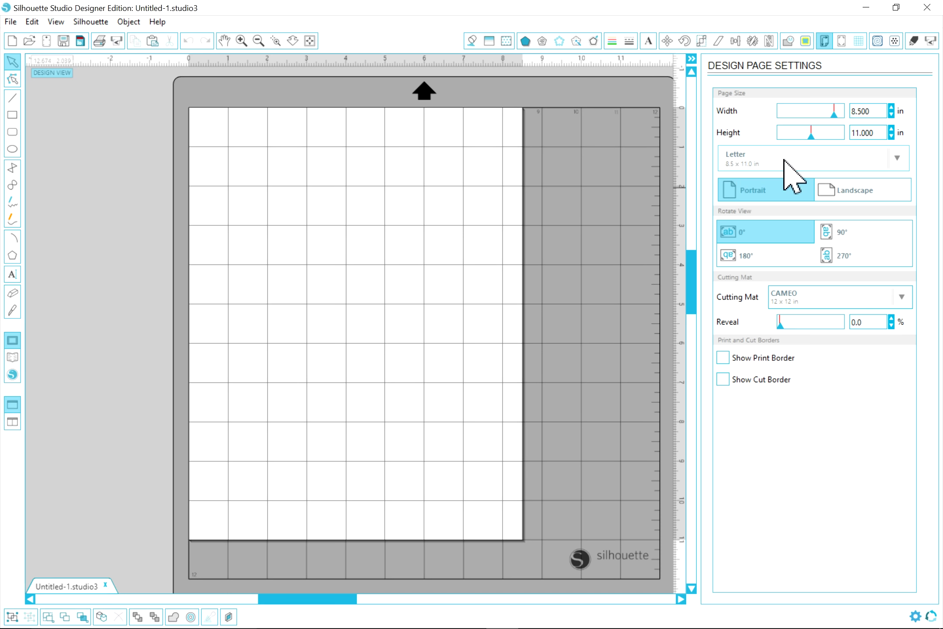
Try the Automatic (CAMEO) page size and return the page to Letter
left_click(893, 158)
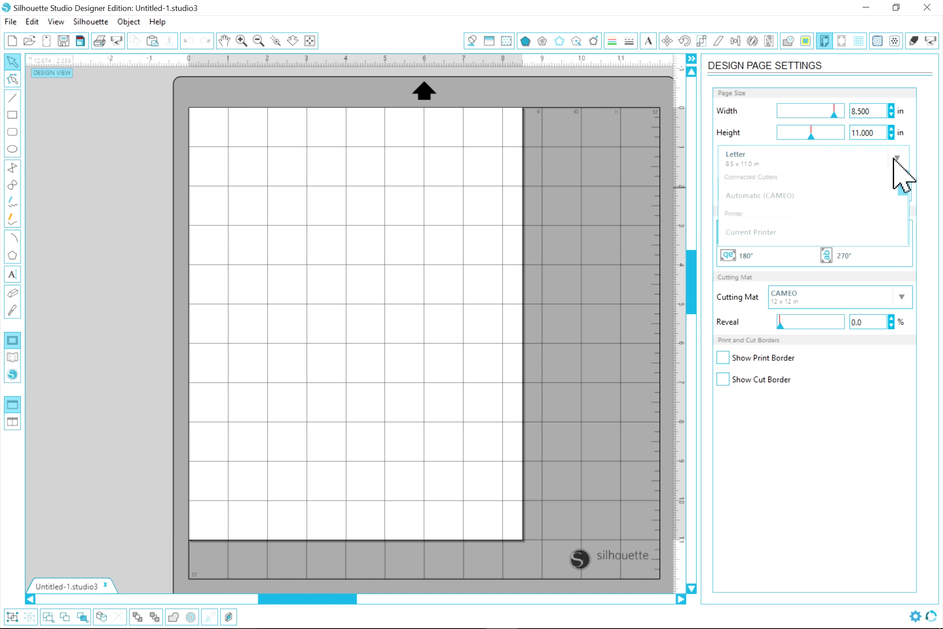
left_click(779, 196)
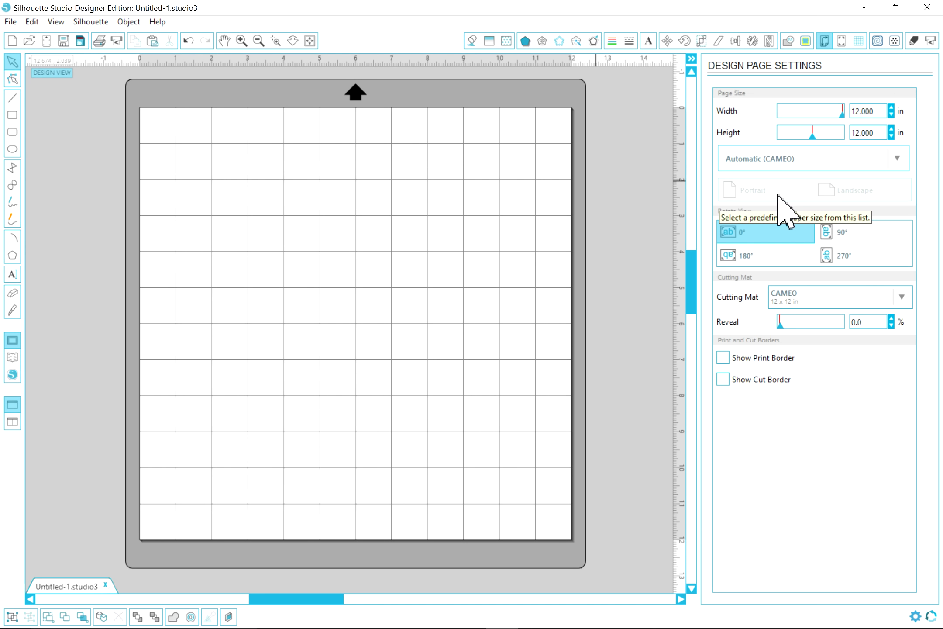
left_click(898, 157)
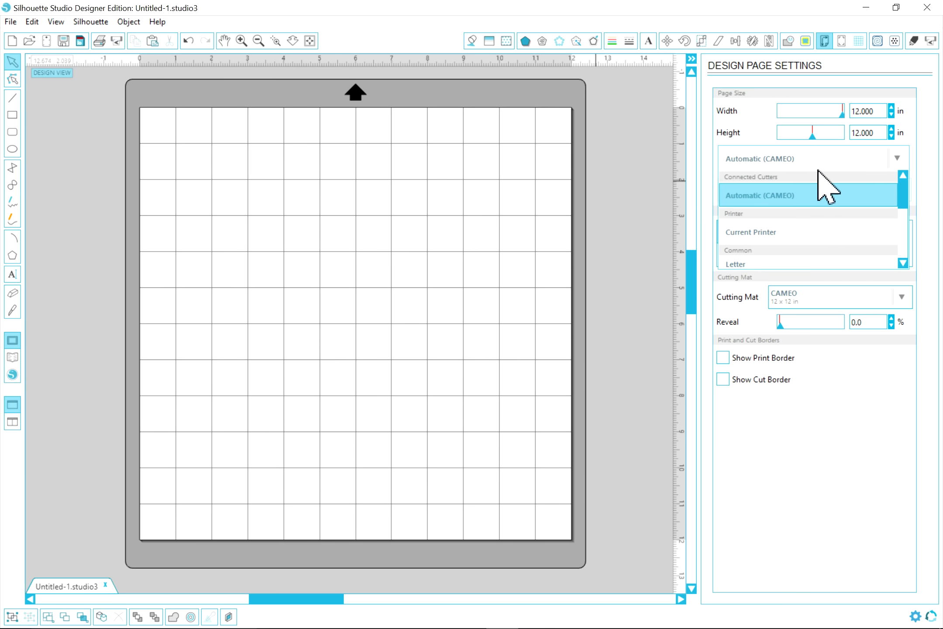
left_click(745, 265)
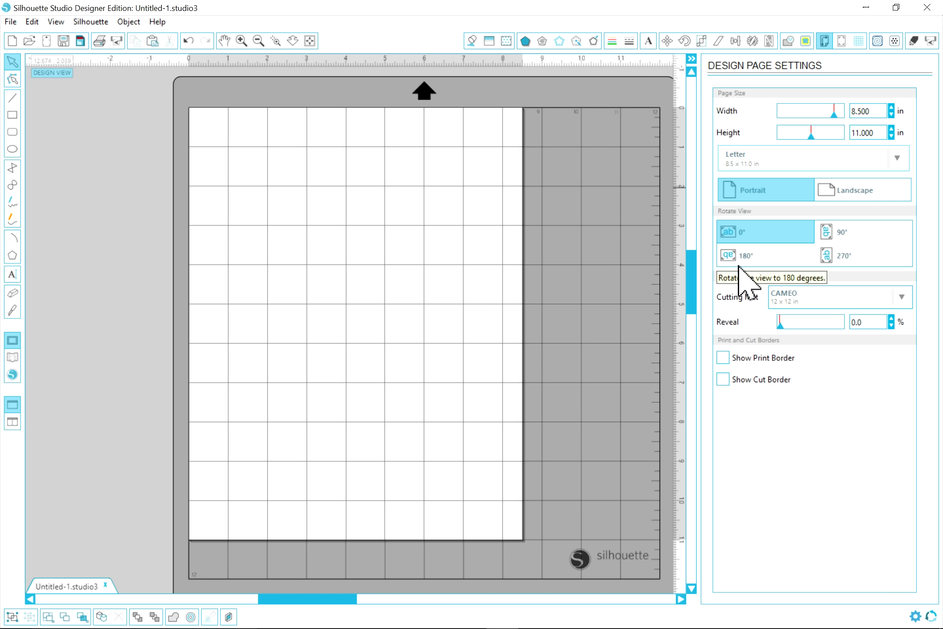
Open the b1235_blocks1-5 PDF file from the Desktop
left_click(11, 22)
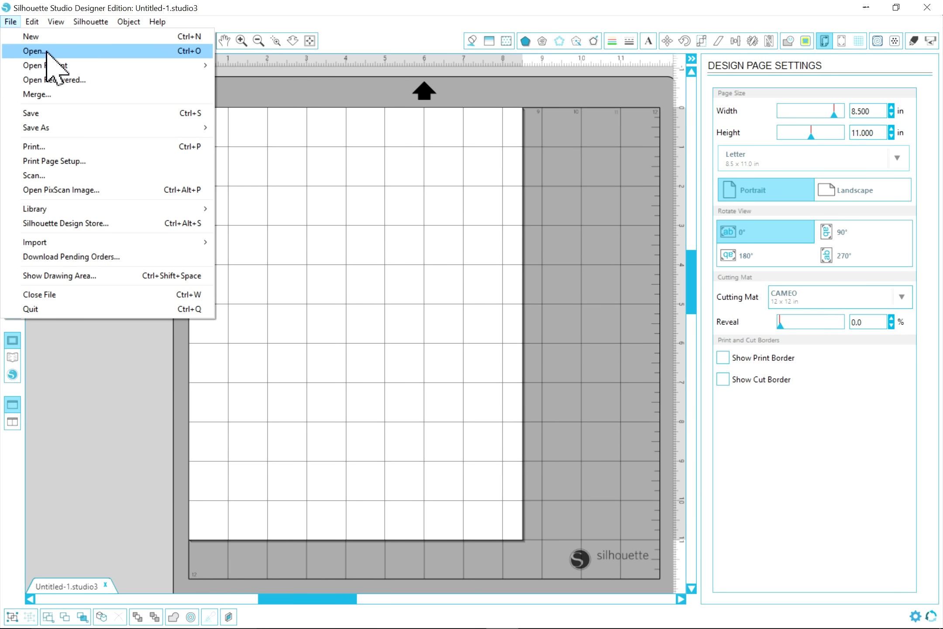
left_click(47, 51)
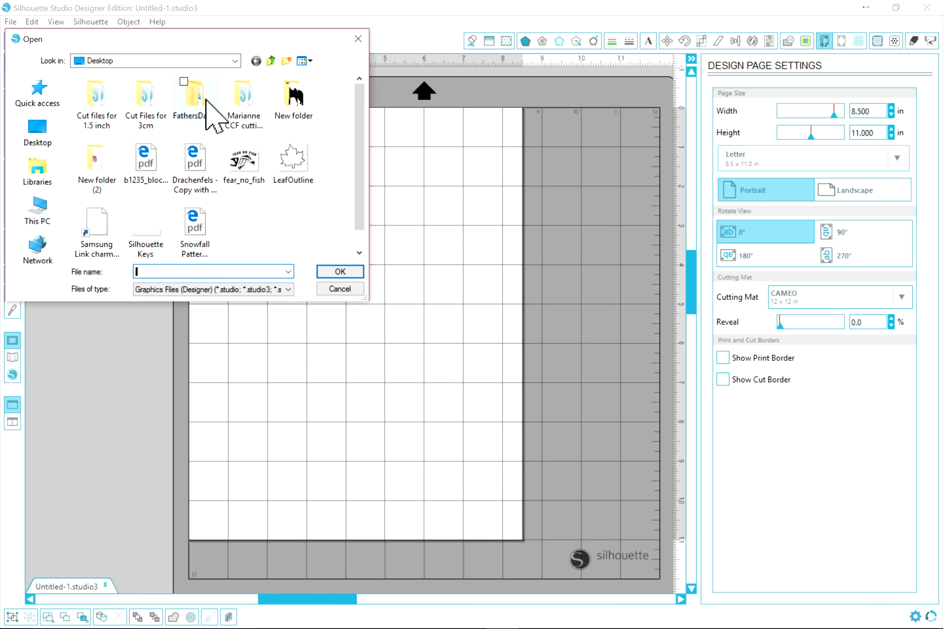
left_click_drag(362, 146, 359, 203)
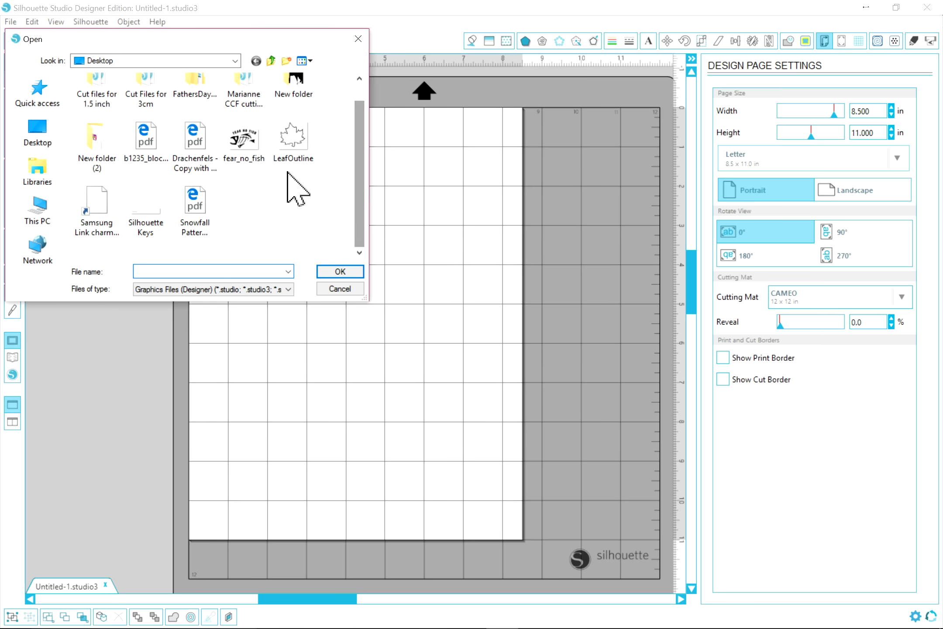
left_click(149, 149)
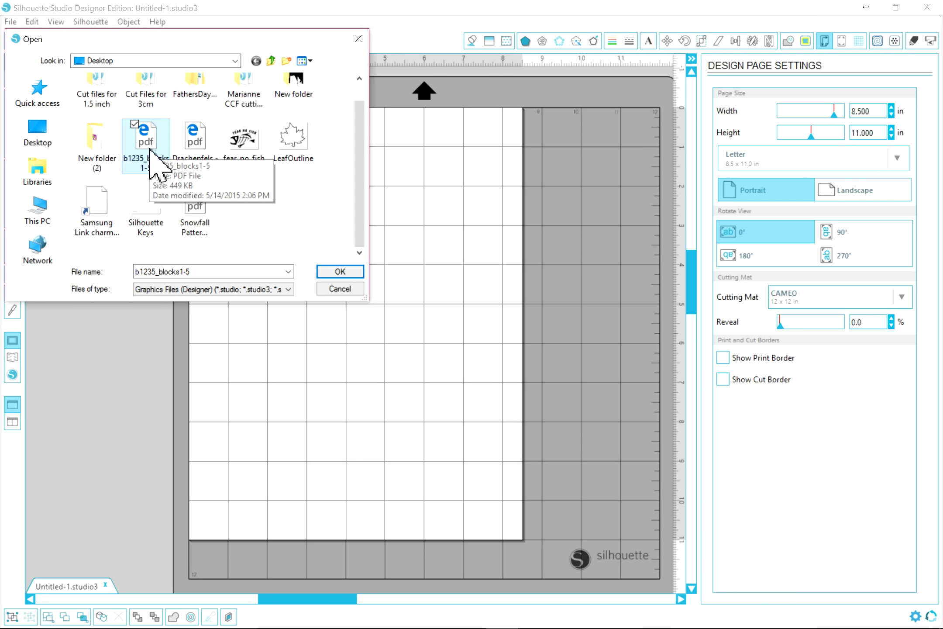
double_click(149, 149)
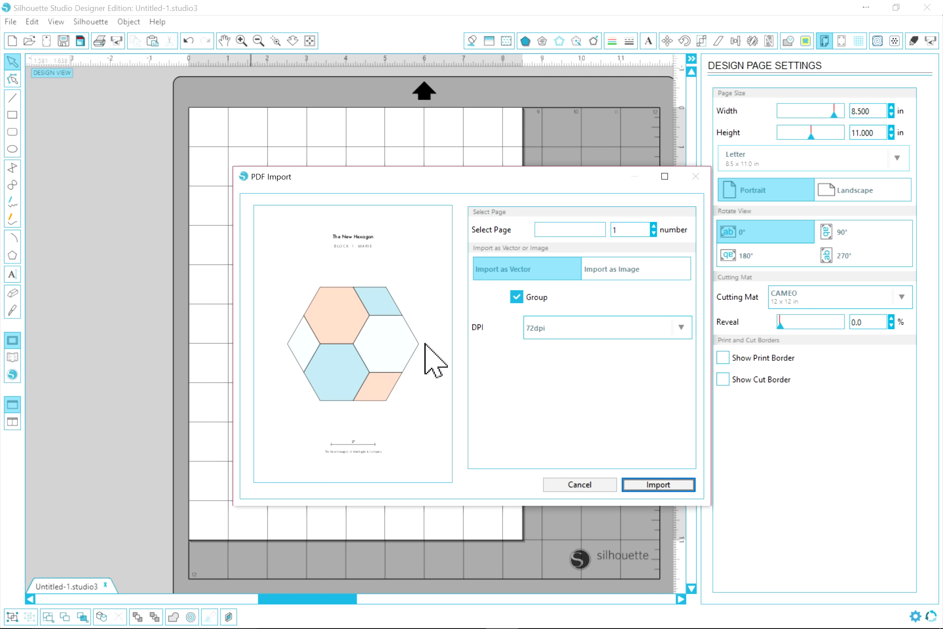
Preview the PDF's block pages up to page 5 and return to page 1
left_click(654, 226)
left_click(654, 226)
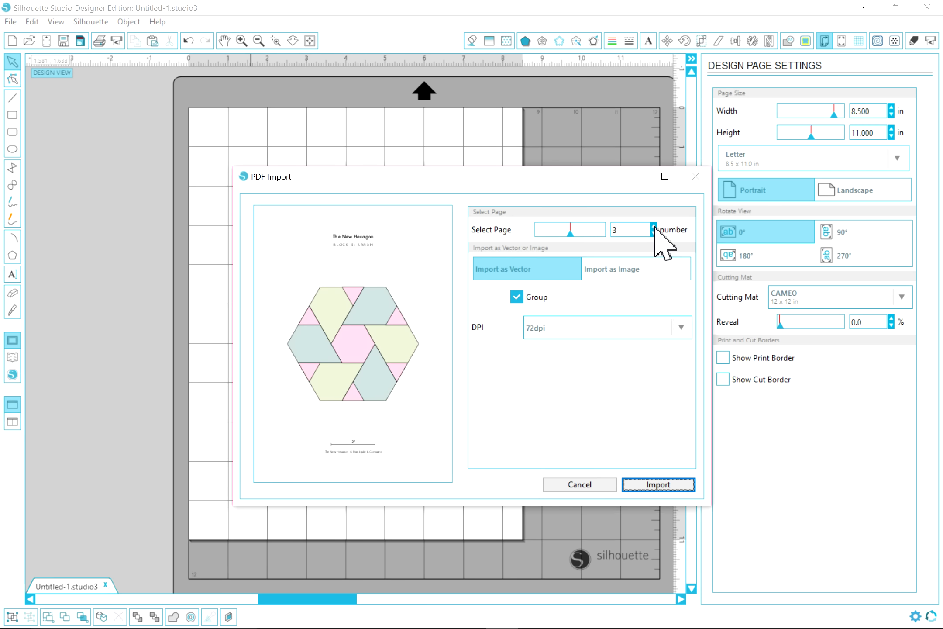
left_click(653, 226)
left_click(654, 226)
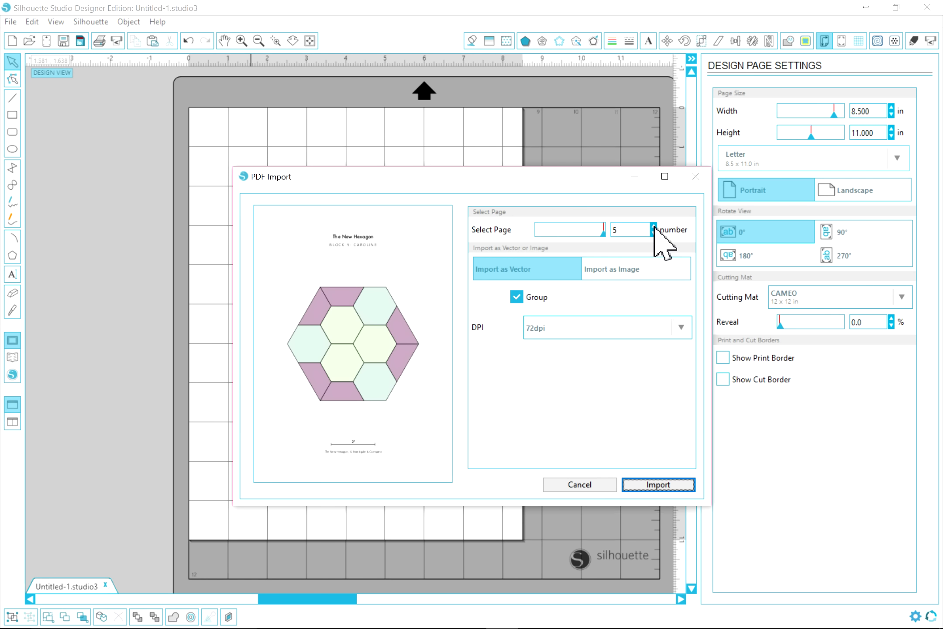
left_click(653, 232)
left_click(653, 233)
left_click(654, 232)
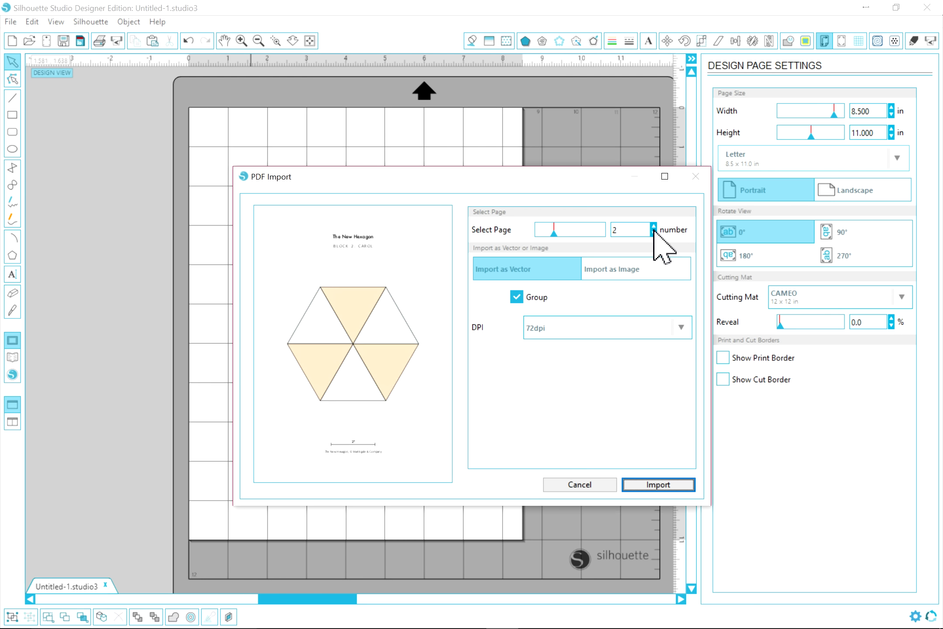
left_click(654, 233)
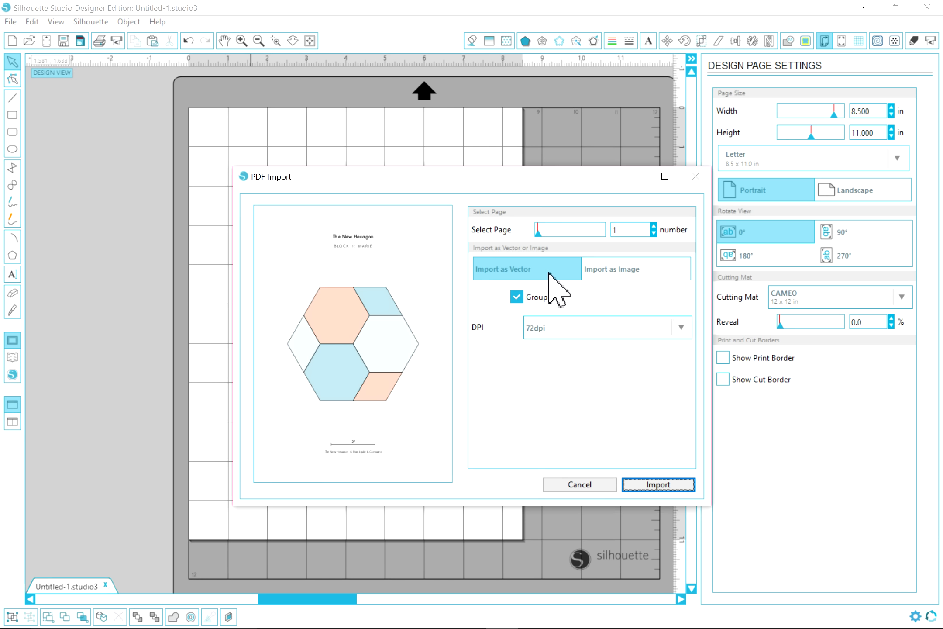
Import page 1 of the PDF as a vector with grouping enabled at 72 dpi
left_click(520, 299)
left_click(520, 299)
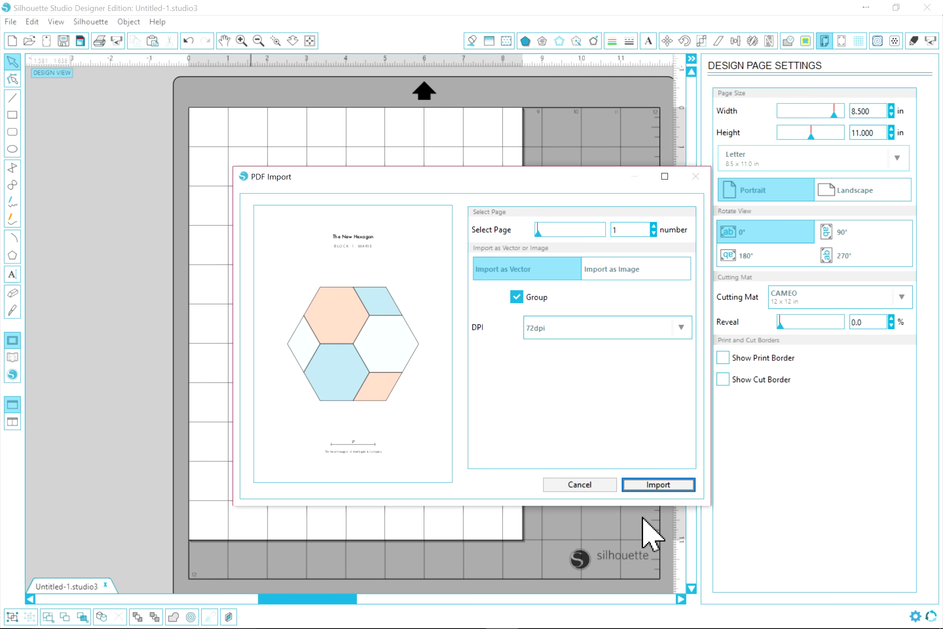
left_click(668, 485)
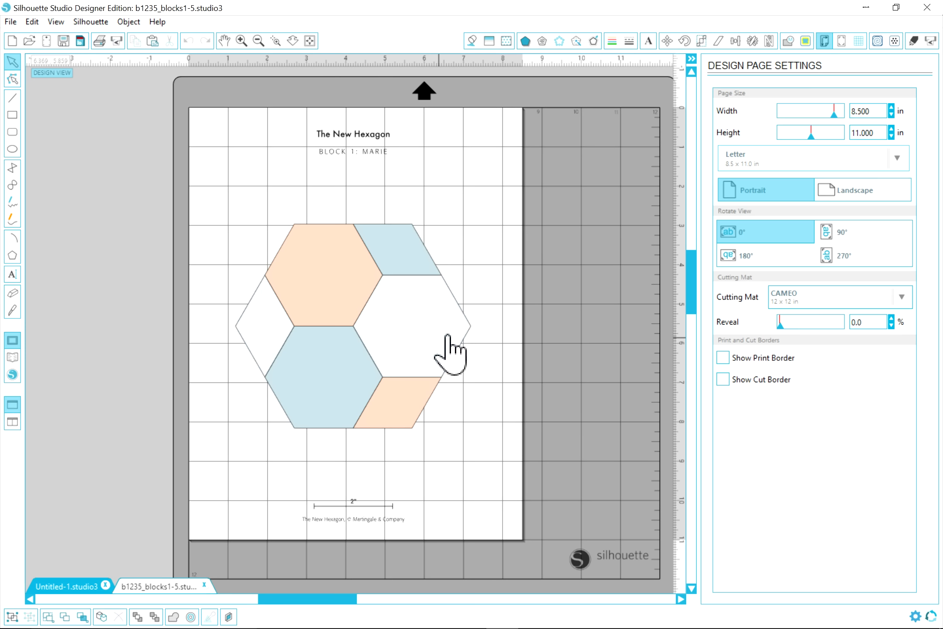
Shift the imported hexagon block slightly up and to the left on the page, and ungroup it into separate pieces
mouse_move(422, 332)
left_mouse_down()
mouse_move(424, 285)
mouse_move(282, 358)
mouse_move(187, 374)
mouse_move(491, 305)
mouse_move(696, 340)
mouse_move(413, 250)
mouse_move(411, 291)
mouse_move(431, 333)
mouse_move(387, 296)
mouse_move(377, 321)
mouse_move(415, 325)
left_mouse_up()
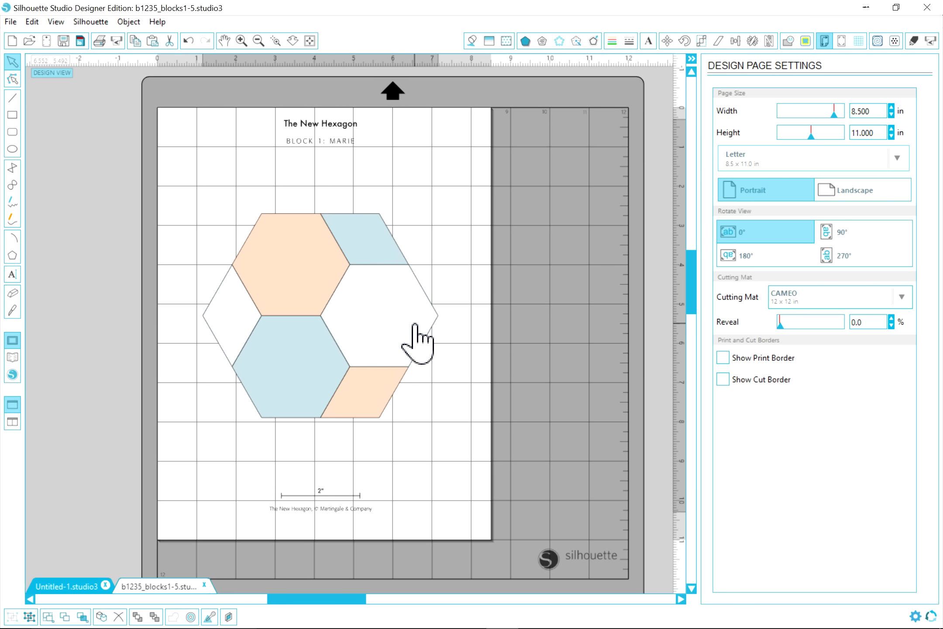
left_click(573, 314)
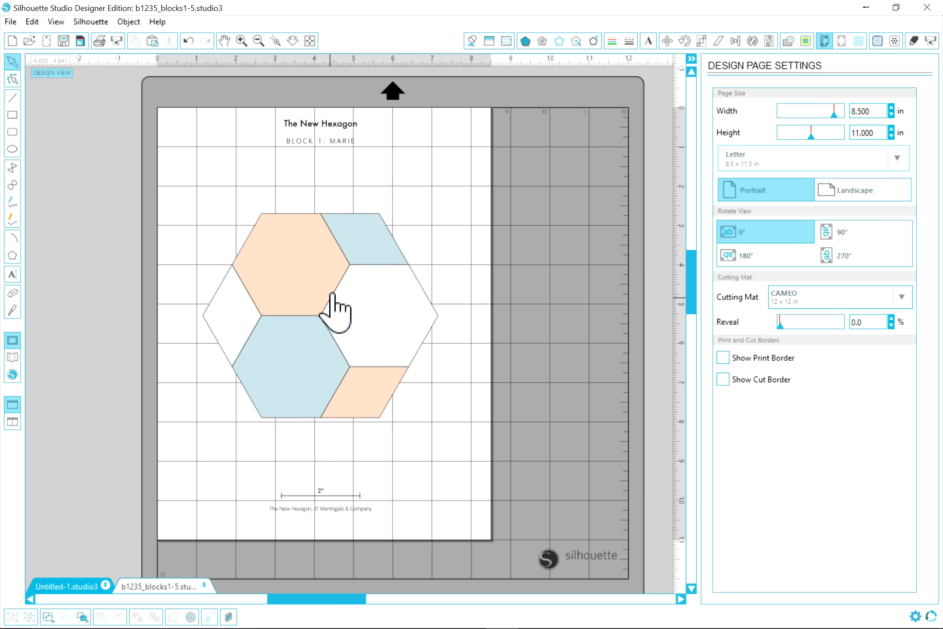
right_click(301, 259)
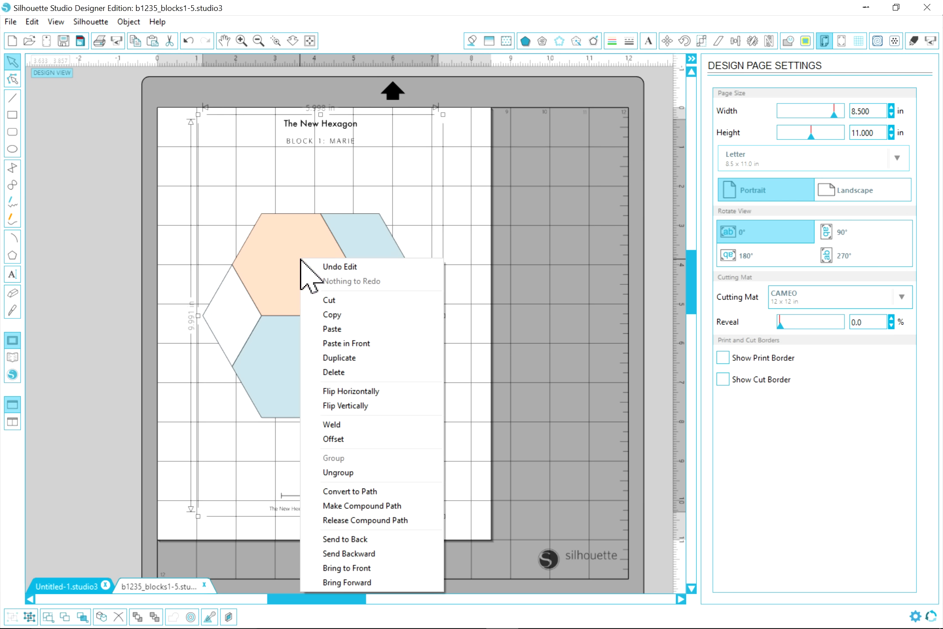
left_click(346, 474)
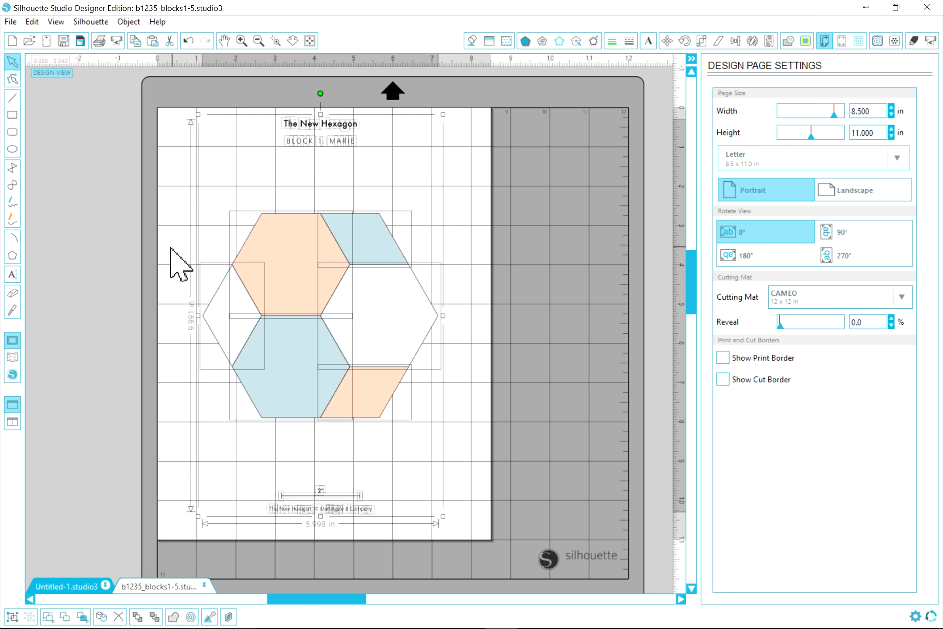
scroll(175, 253, "down", 1)
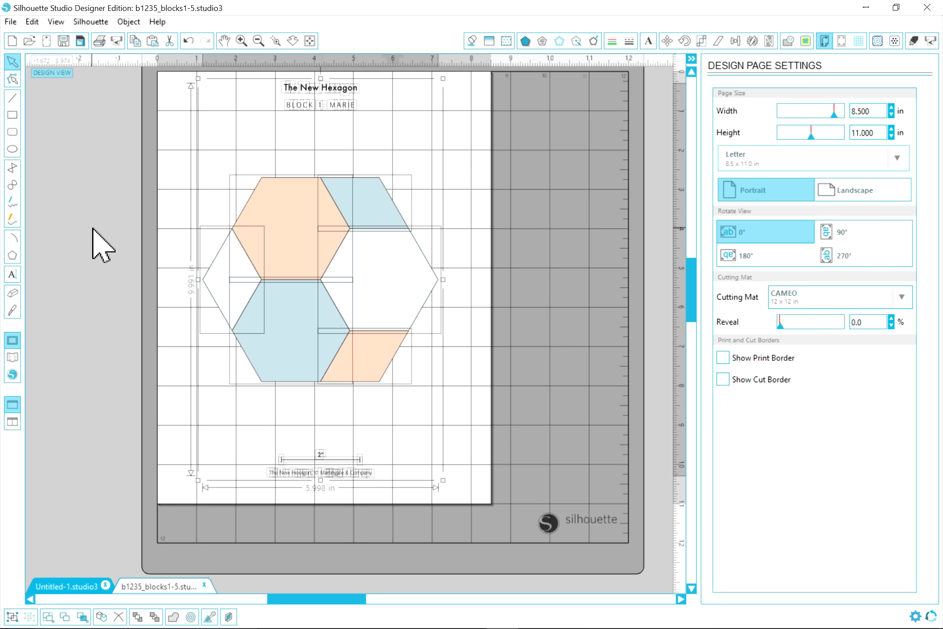
left_click(92, 228)
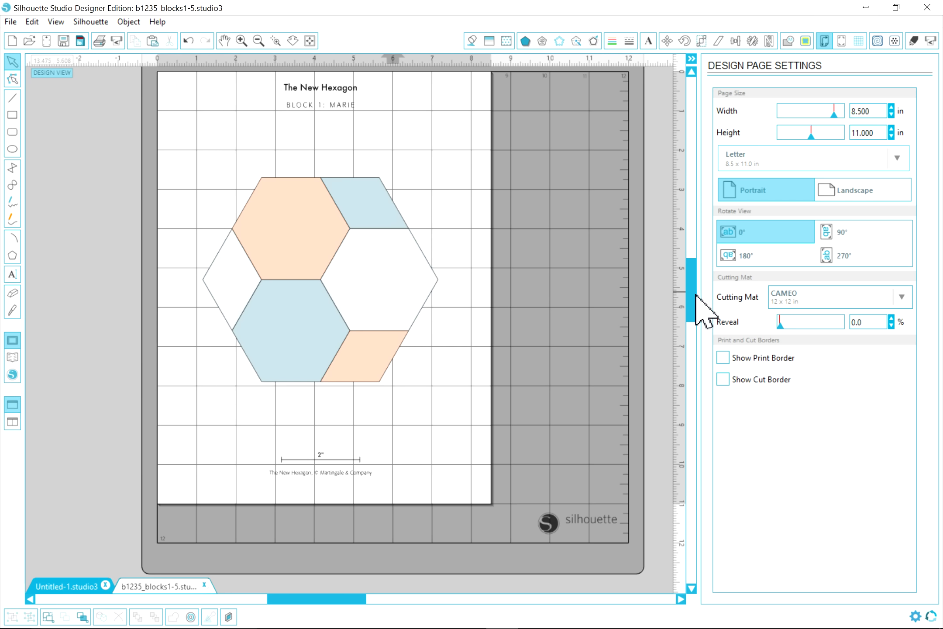
Move the large peach hexagon and the white diamond out of the block to the empty area left of the mat
scroll(694, 290, "up", 1)
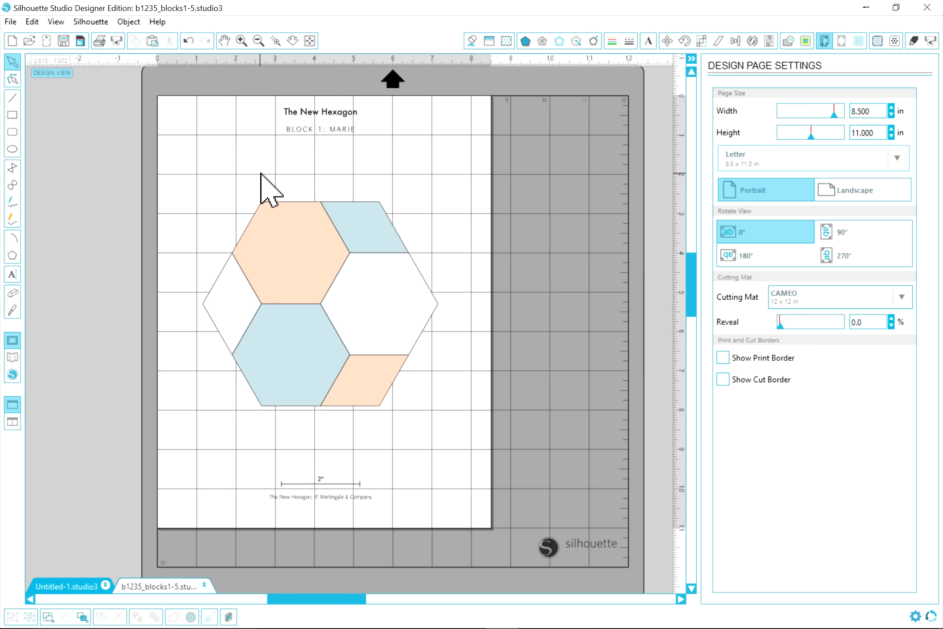
left_click(270, 236)
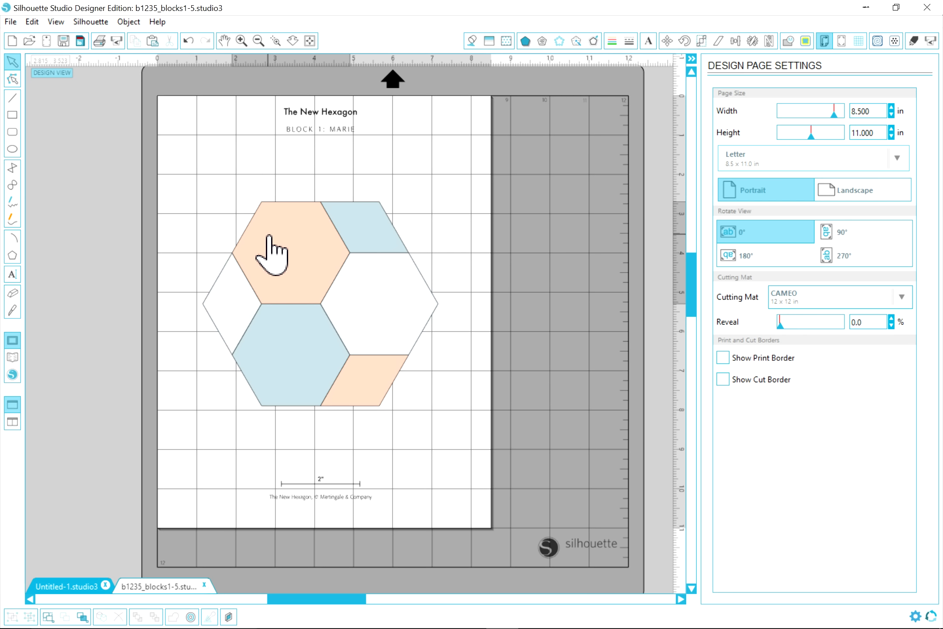
left_click_drag(270, 237, 59, 160)
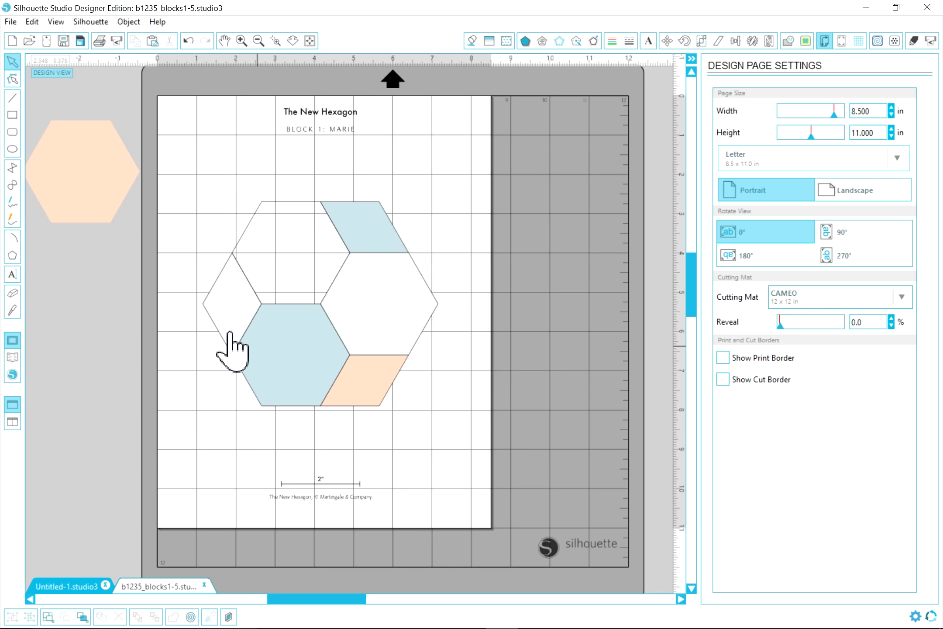
scroll(362, 268, "right", 1)
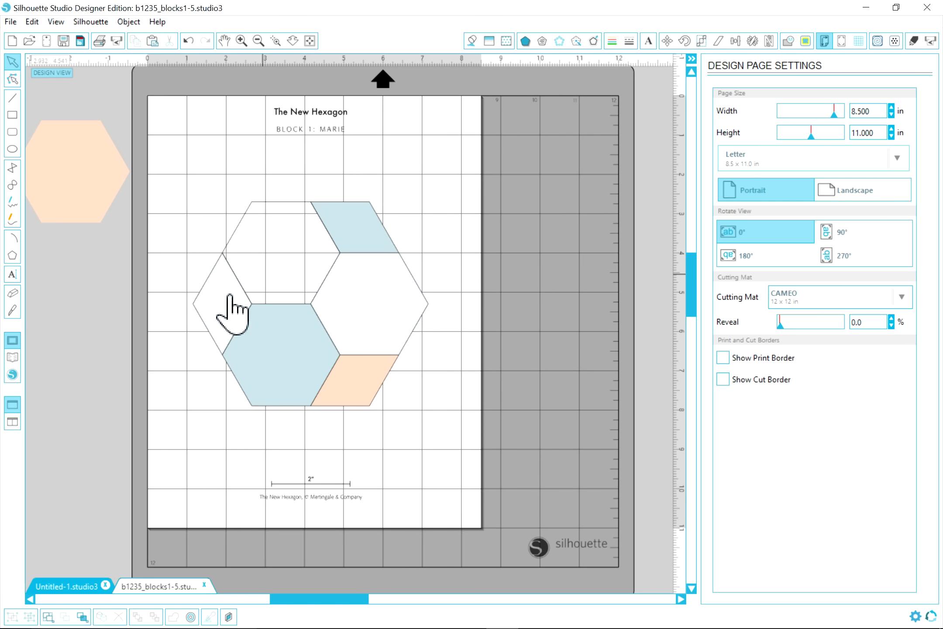
left_click_drag(223, 323, 72, 323)
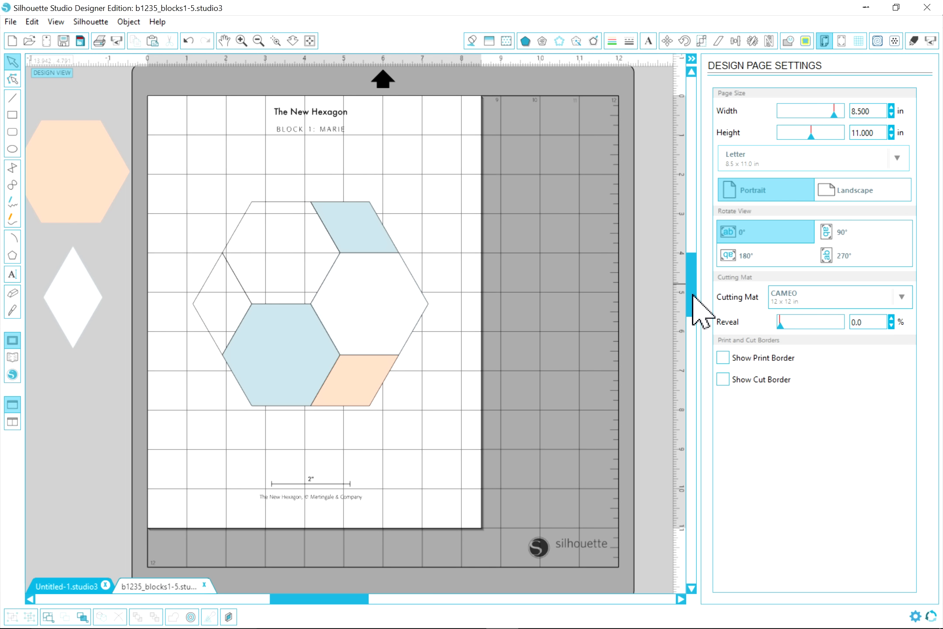
scroll(695, 295, "down", 3)
scroll(695, 301, "up", 4)
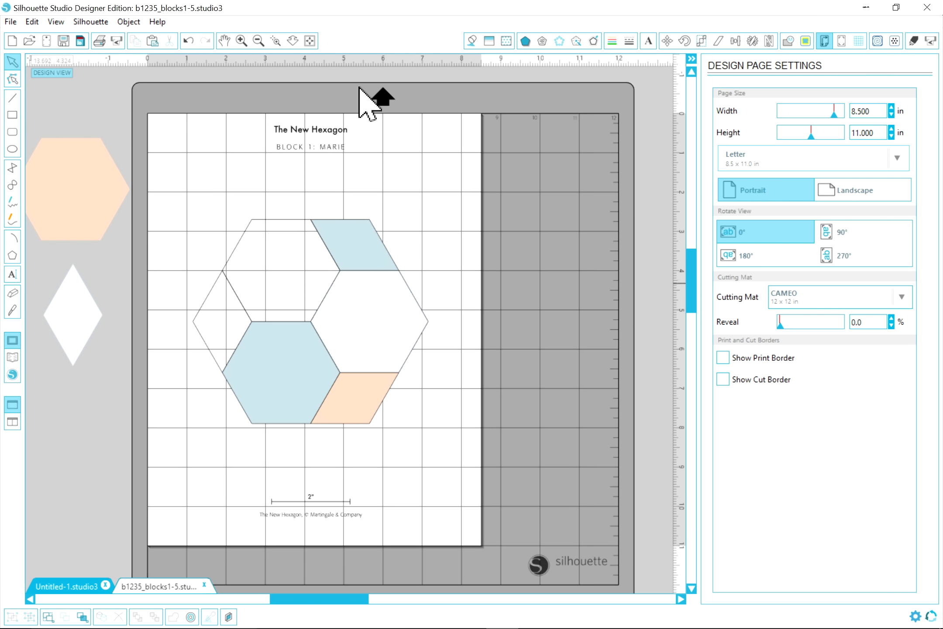
Delete all remaining block pieces and text from the page, keeping the hexagon and diamond beside the mat
left_click(258, 41)
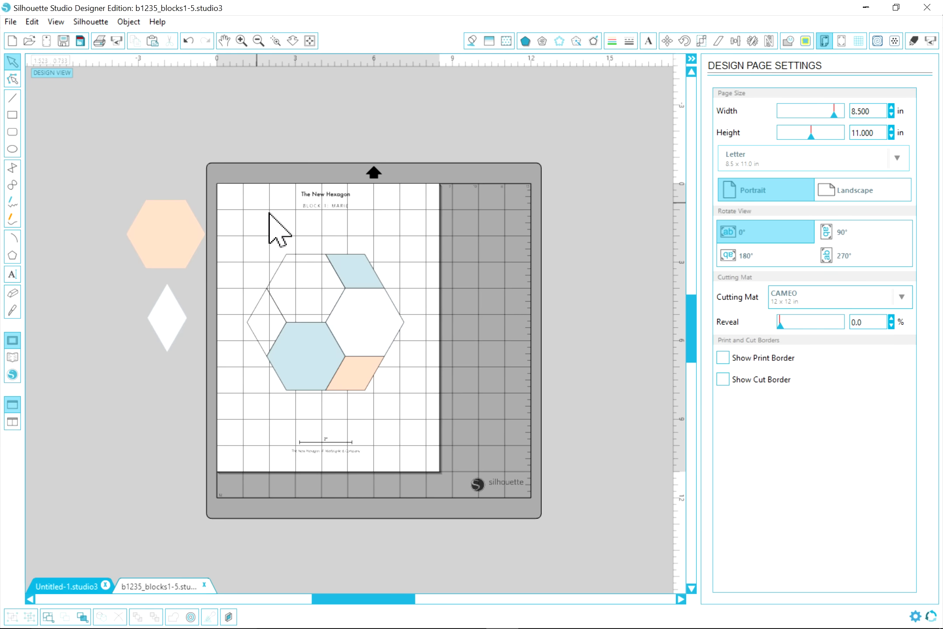
scroll(297, 341, "up", 2)
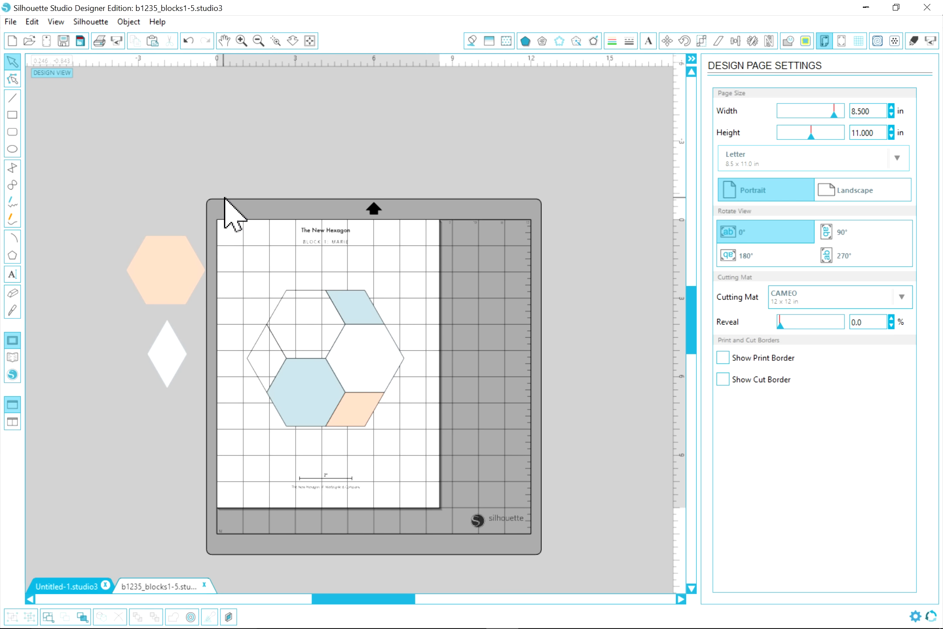
left_click_drag(218, 193, 467, 557)
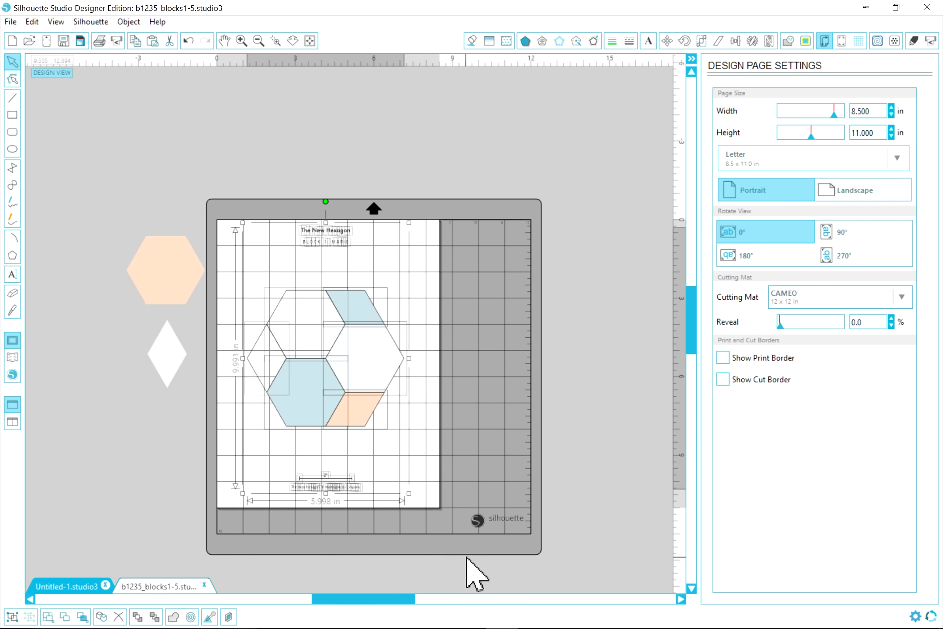
key("Delete")
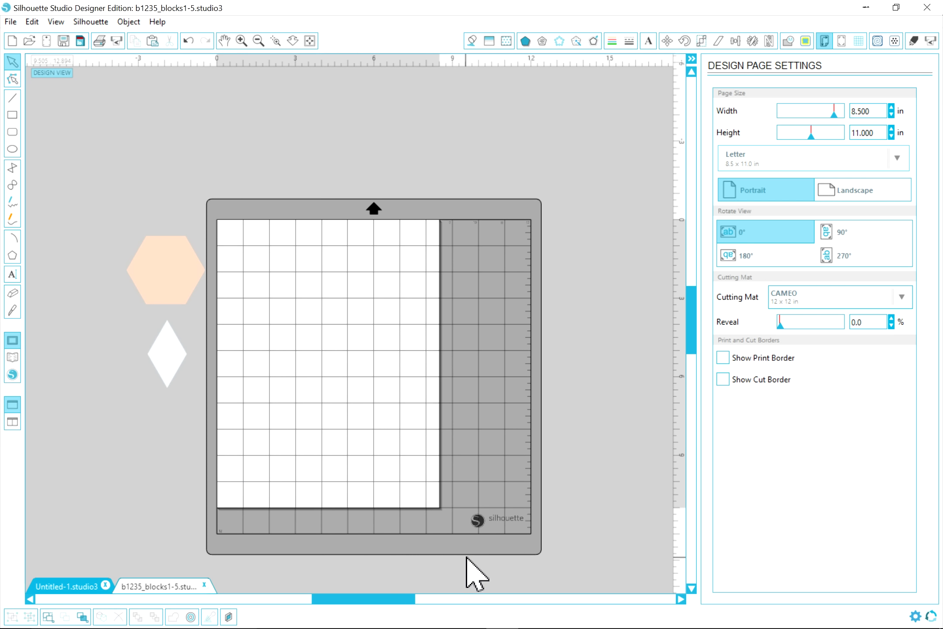
Place the peach hexagon and the white diamond back on the page, with the hexagon above the diamond near the left edge
left_click_drag(176, 306, 278, 306)
left_click_drag(171, 363, 267, 362)
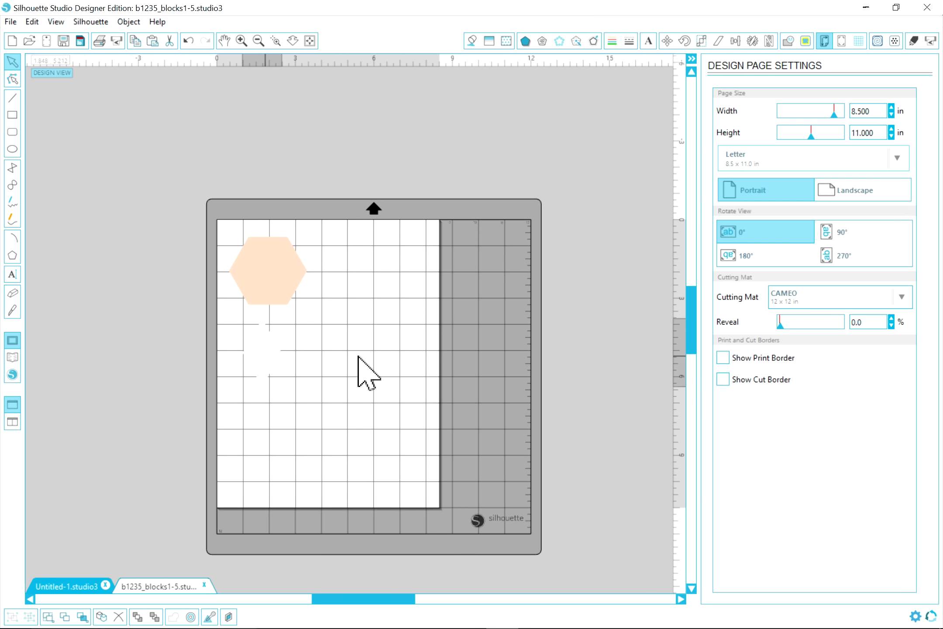
left_click(358, 356)
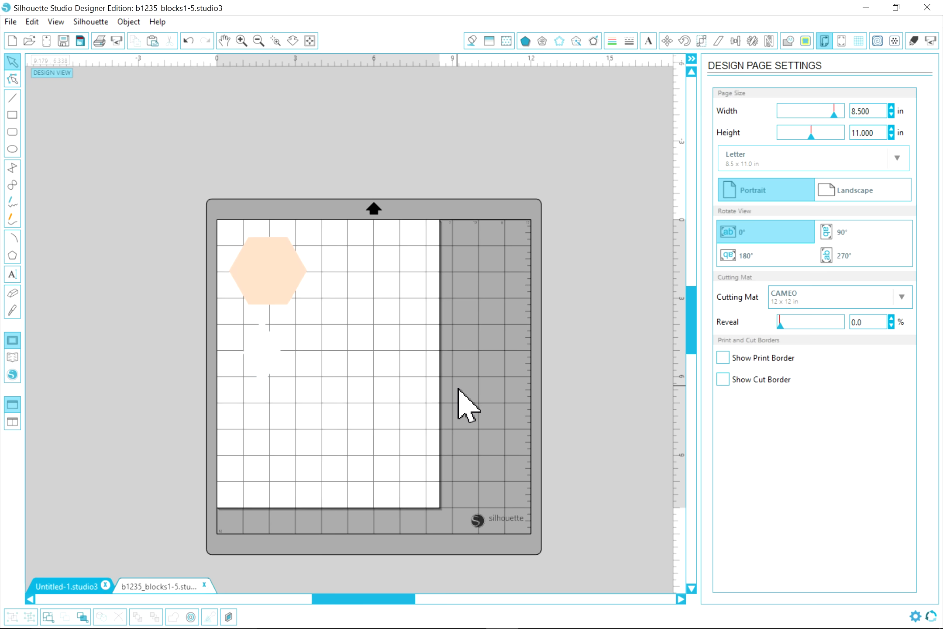
left_click(240, 44)
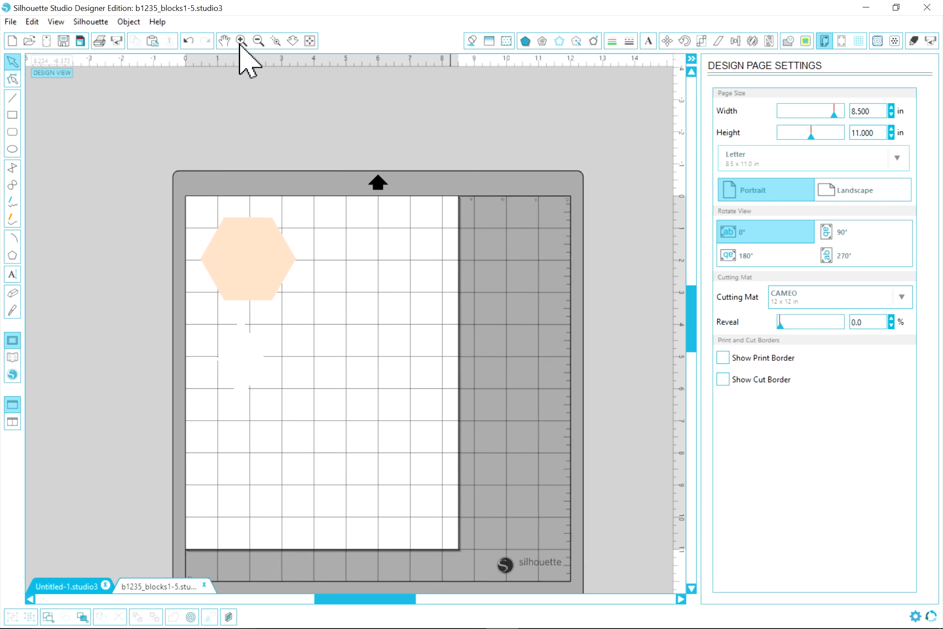
left_click(240, 44)
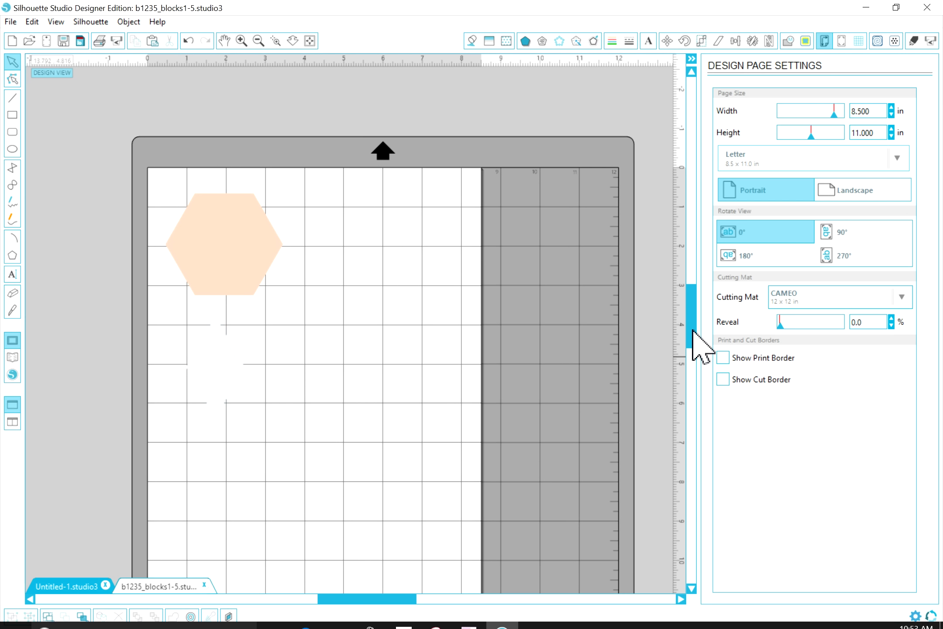
Nudge the peach hexagon slightly up and to the left, closer to the page's upper-left corner
scroll(693, 337, "down", 2)
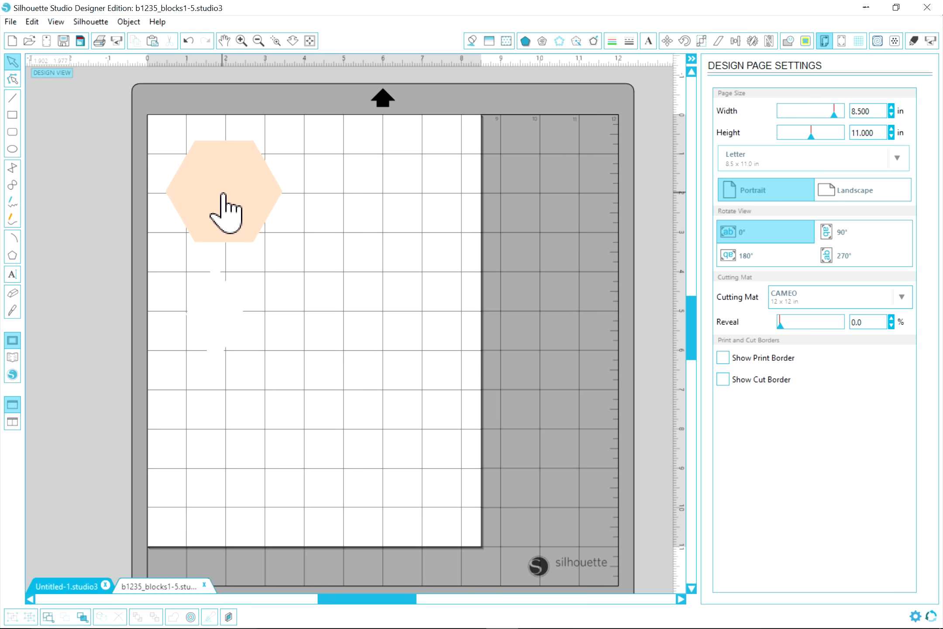
mouse_move(223, 193)
left_mouse_down()
mouse_move(215, 178)
mouse_move(217, 187)
left_mouse_up()
key("Escape")
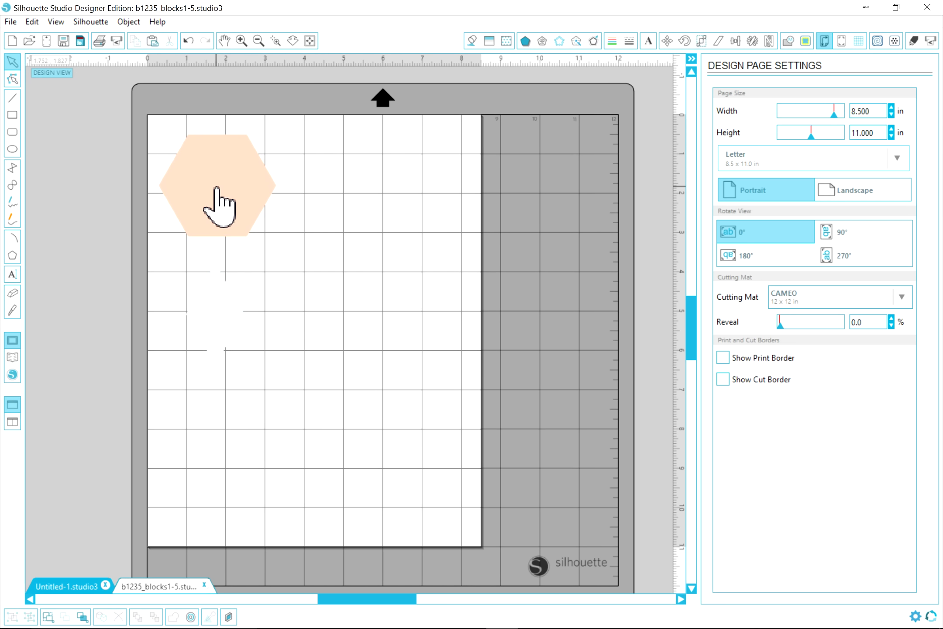
Draw a small circle near the middle of the peach hexagon and another near the middle of the white diamond
left_click(12, 150)
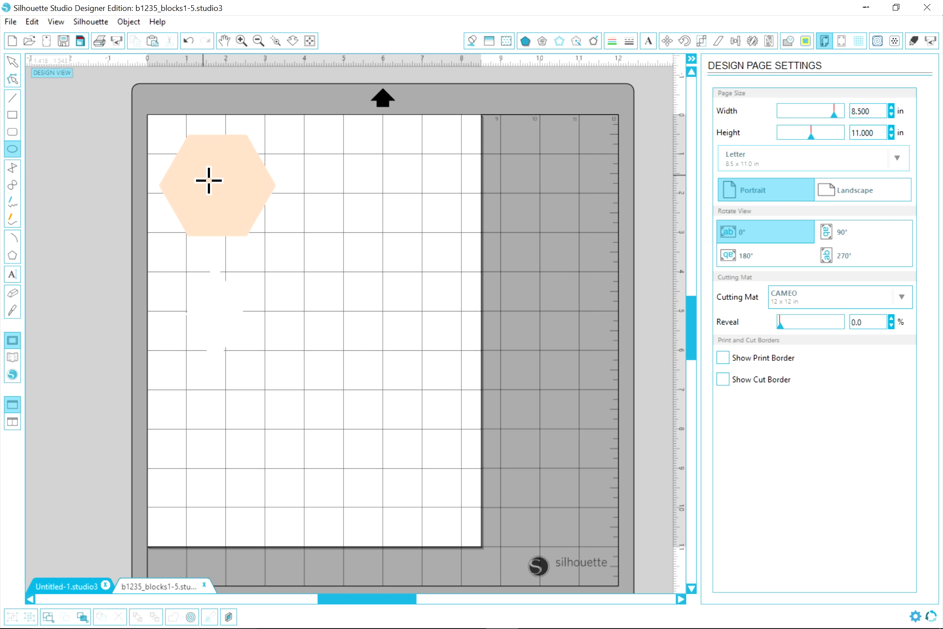
left_click_drag(209, 180, 228, 193)
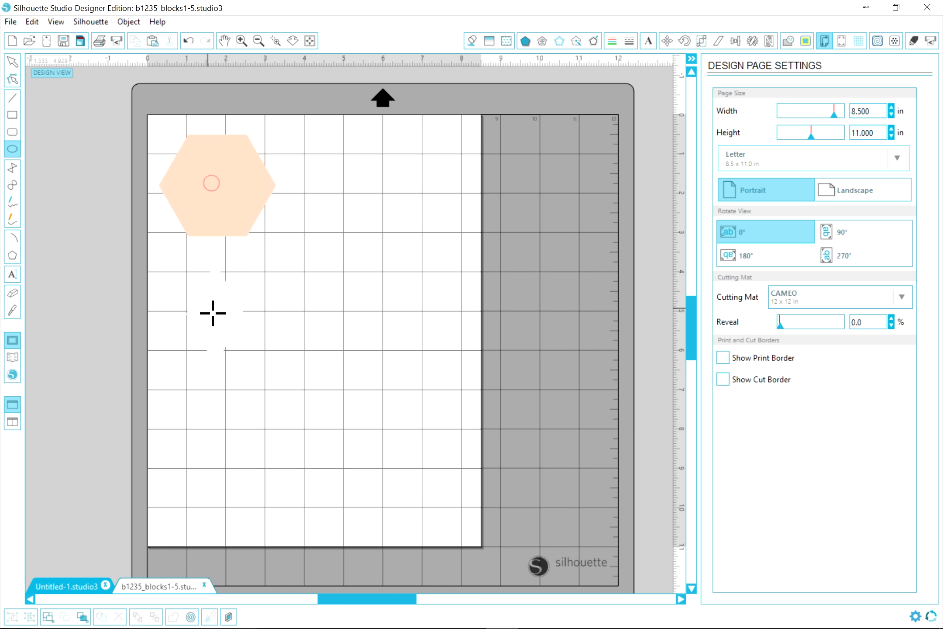
left_click_drag(213, 313, 232, 318)
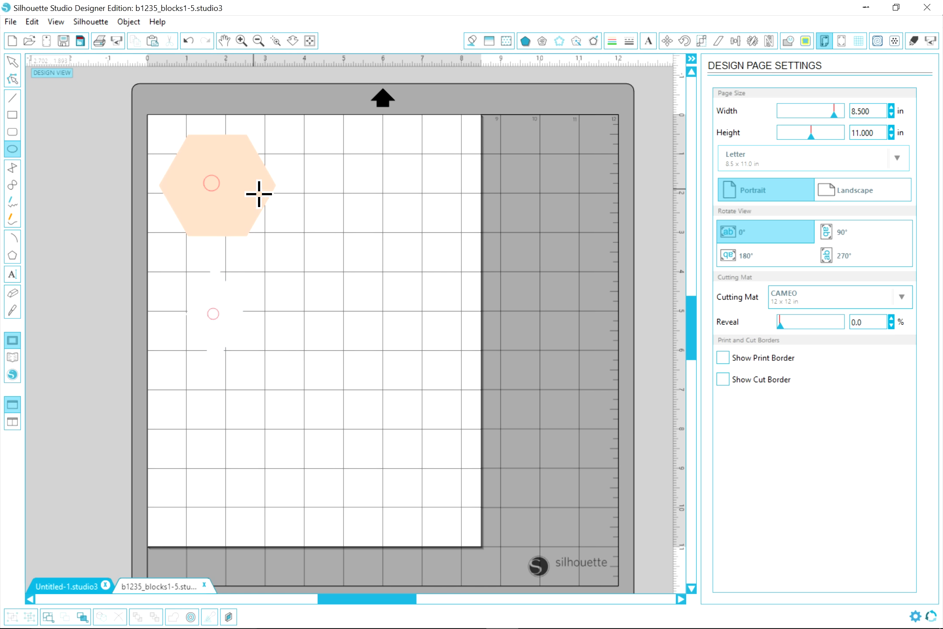
left_click(12, 61)
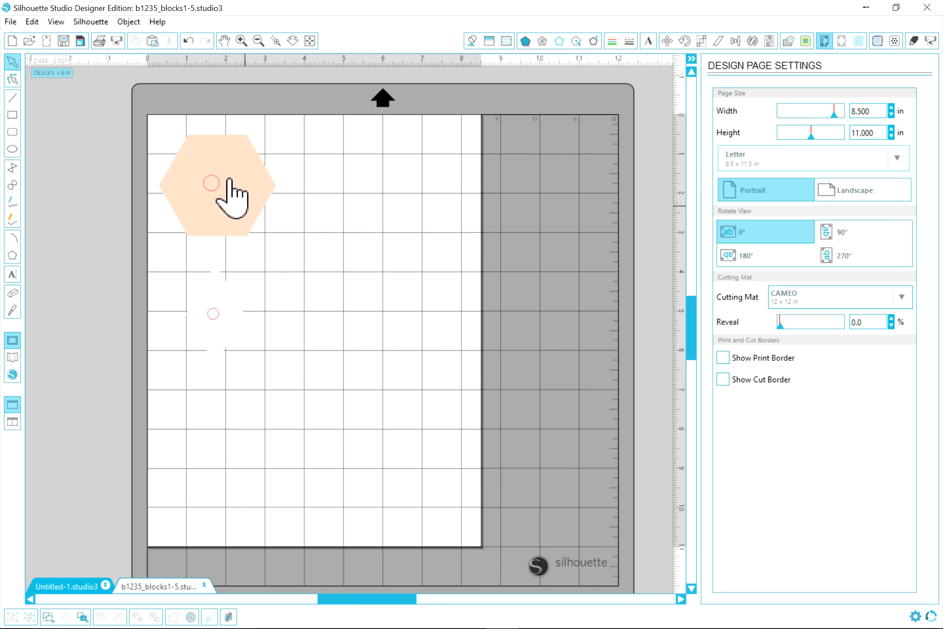
Align the hexagon and its small circle center-middle with each other
scroll(140, 133, "right", 1)
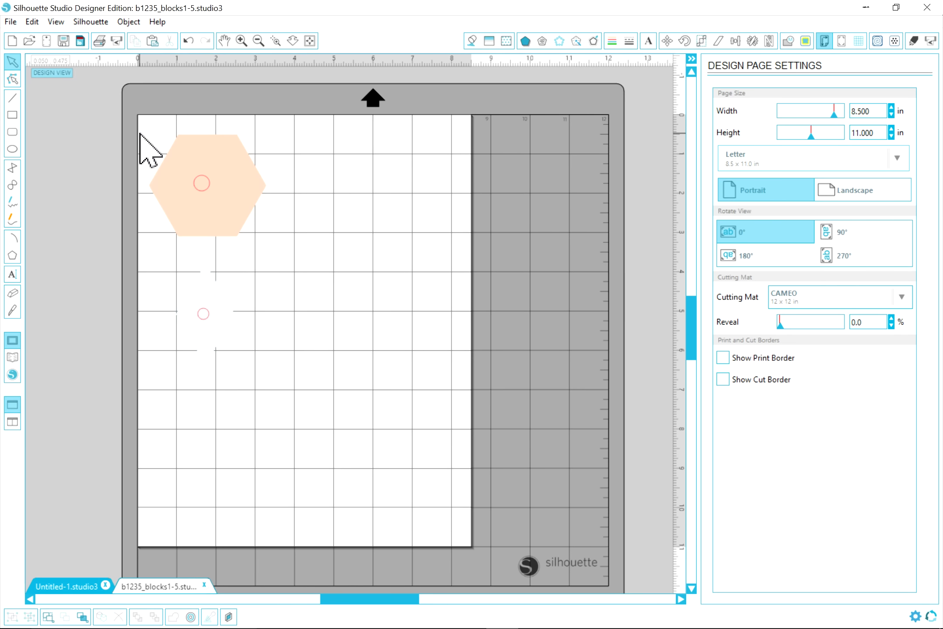
left_click_drag(128, 117, 305, 249)
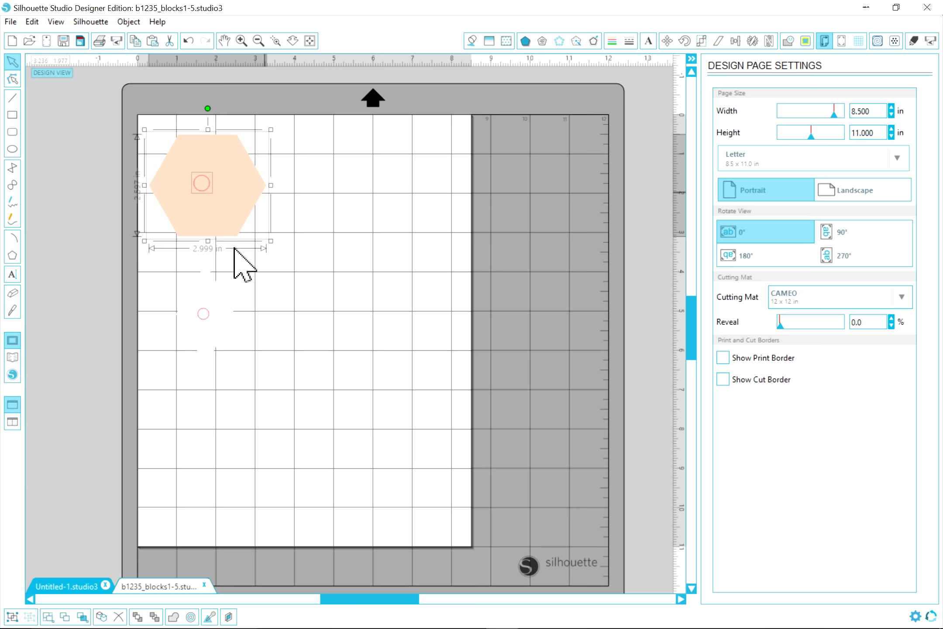
left_click(128, 22)
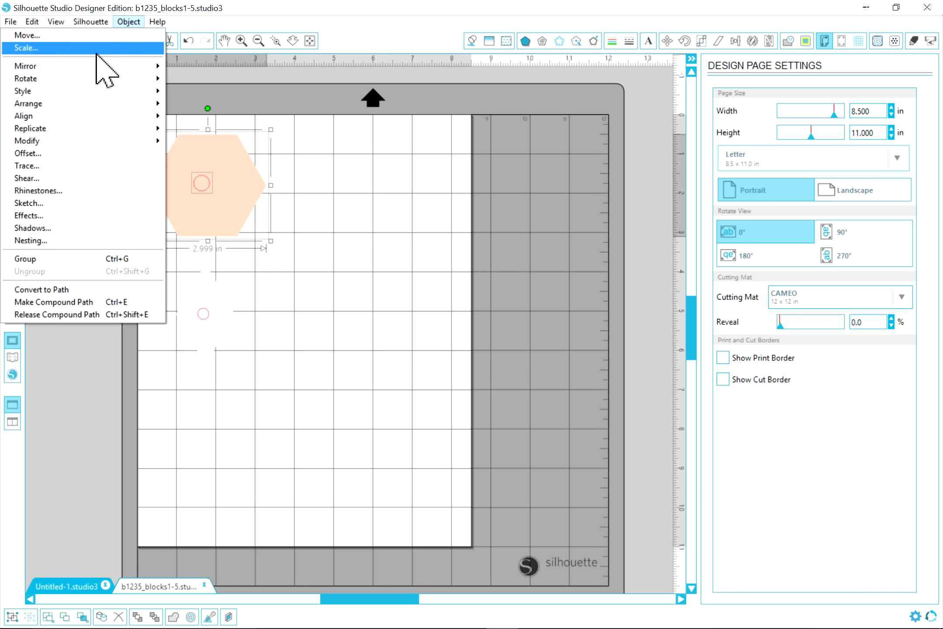
mouse_move(55, 116)
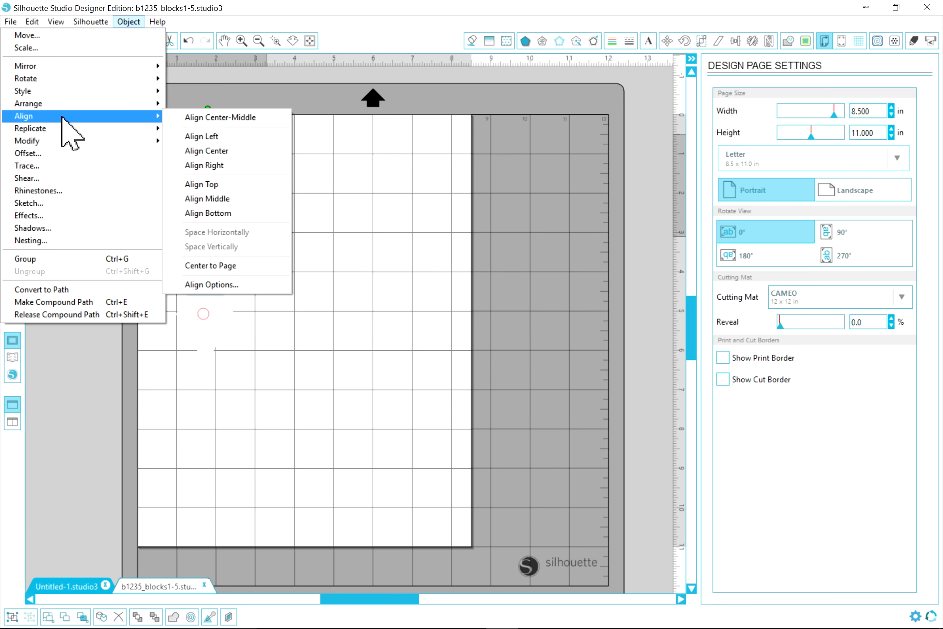
left_click(230, 117)
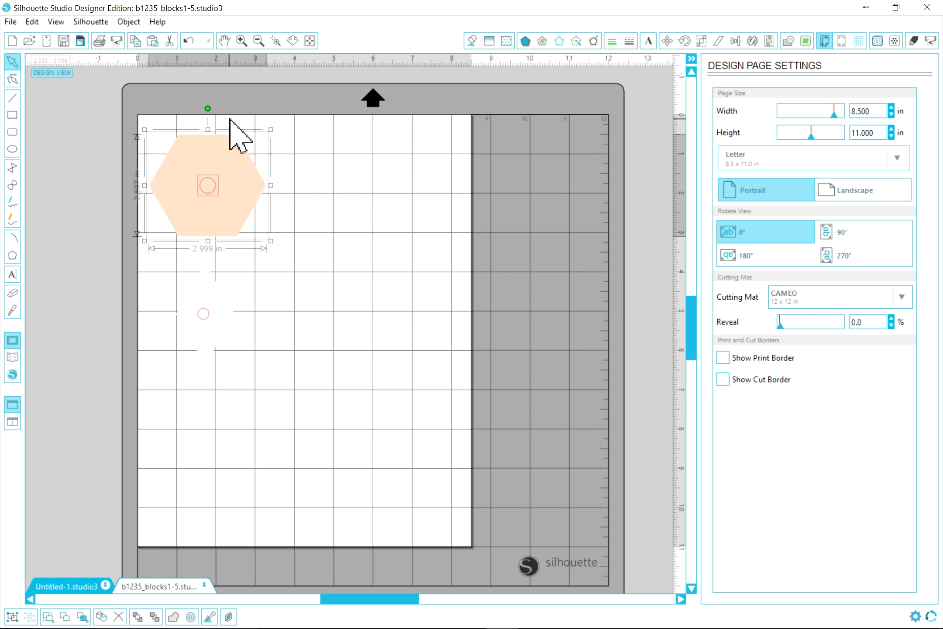
Align the white diamond and its small circle center-middle with each other
left_click(151, 306)
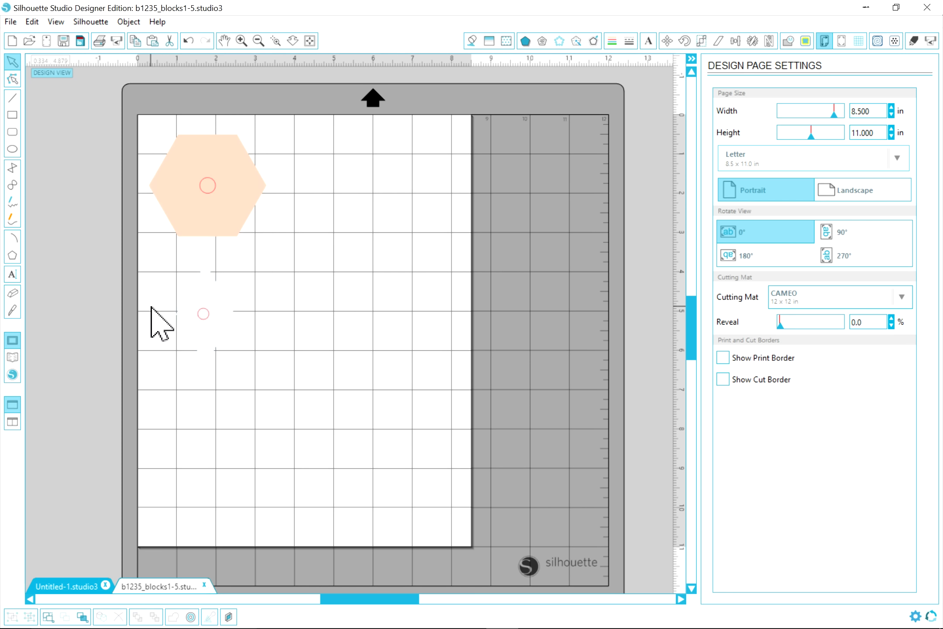
left_click_drag(144, 263, 257, 345)
left_click_drag(258, 394, 257, 412)
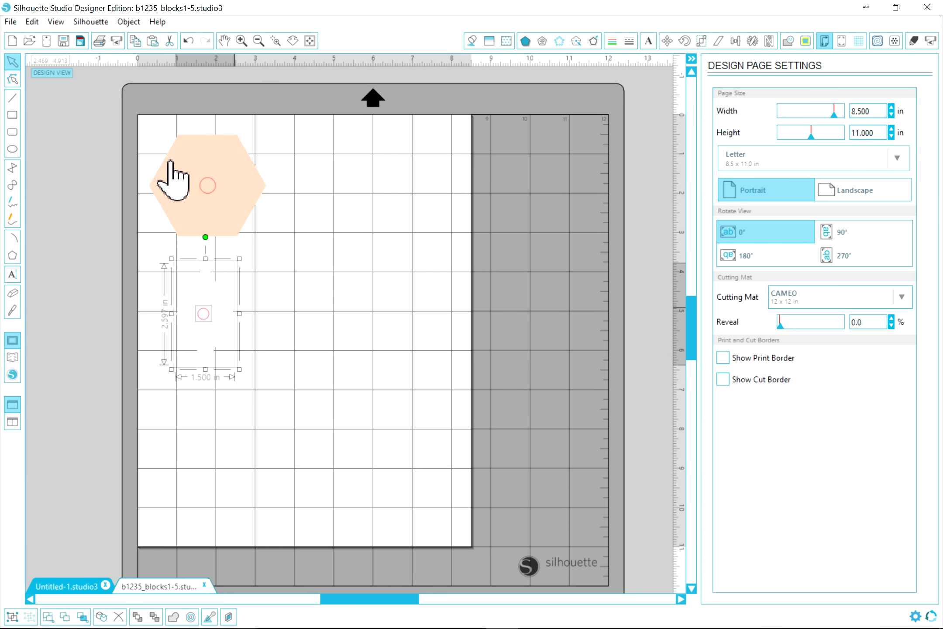
left_click(130, 22)
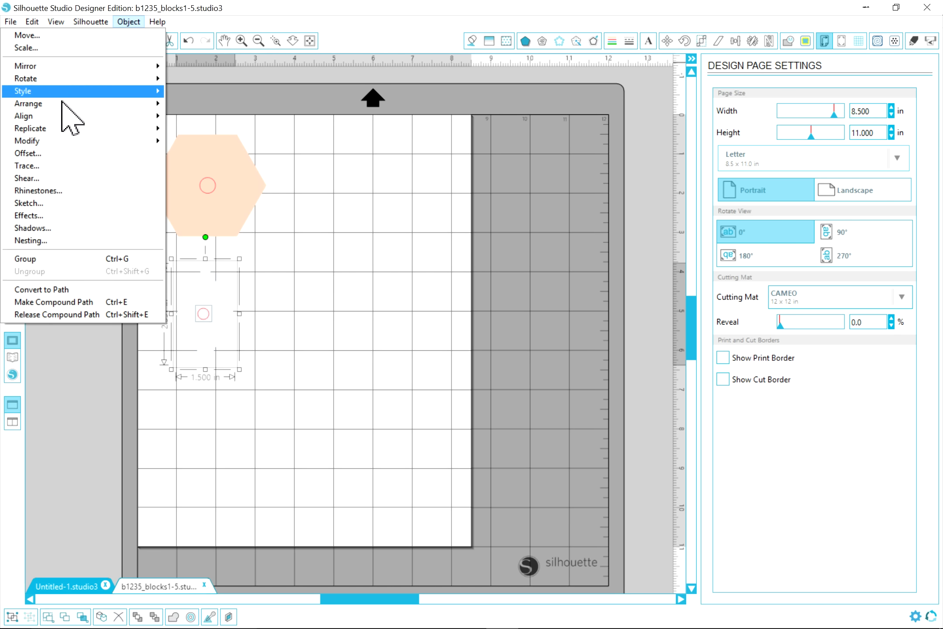
mouse_move(58, 117)
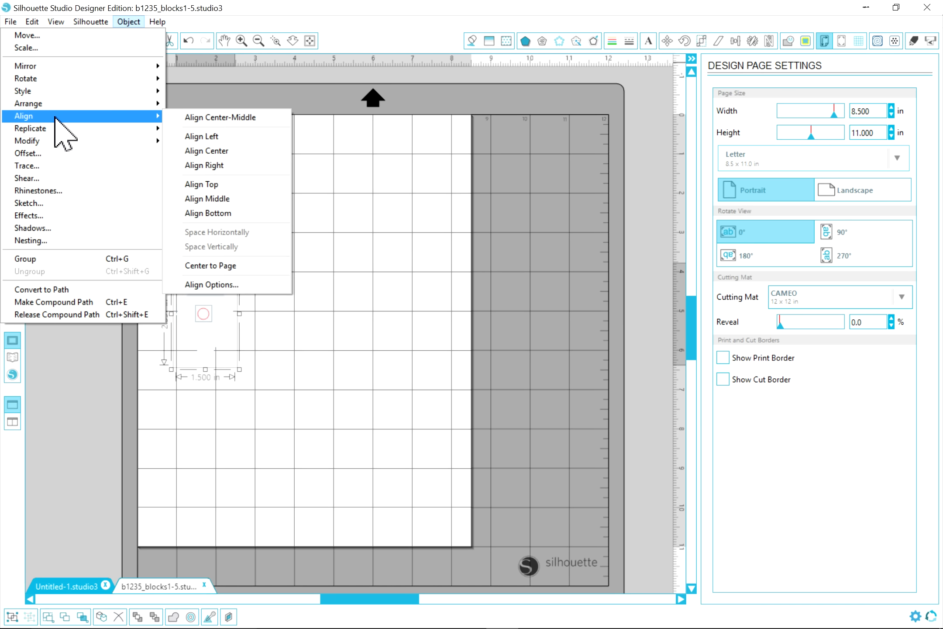
left_click(233, 119)
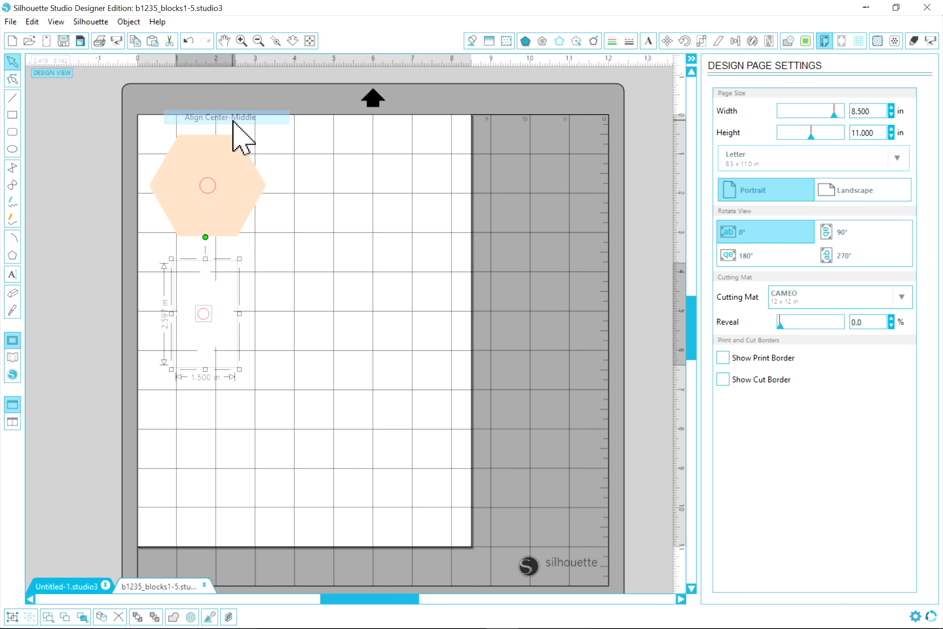
left_click(371, 385)
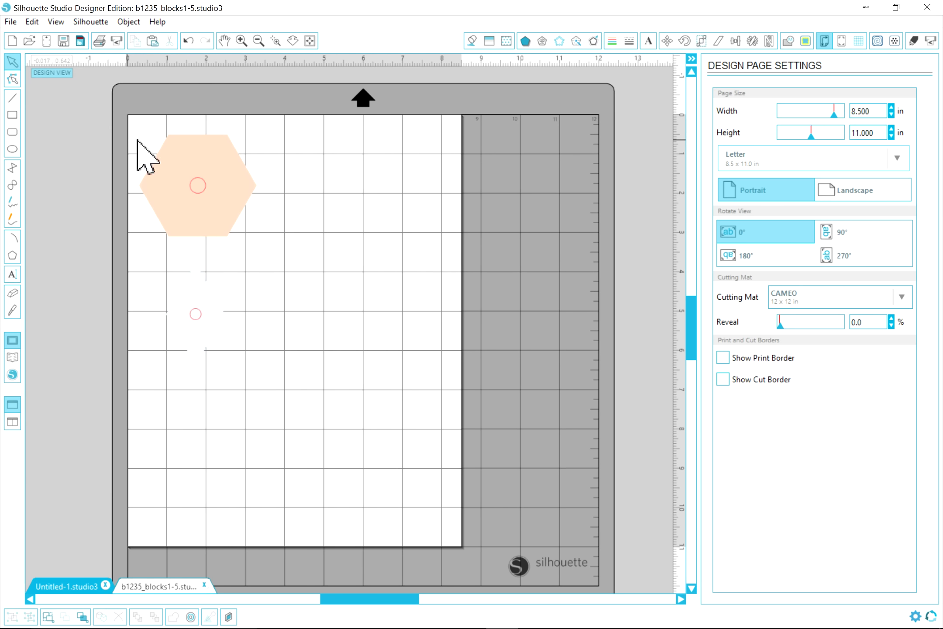
Group the hexagon with its circle and make them a compound path
left_click_drag(112, 109, 282, 253)
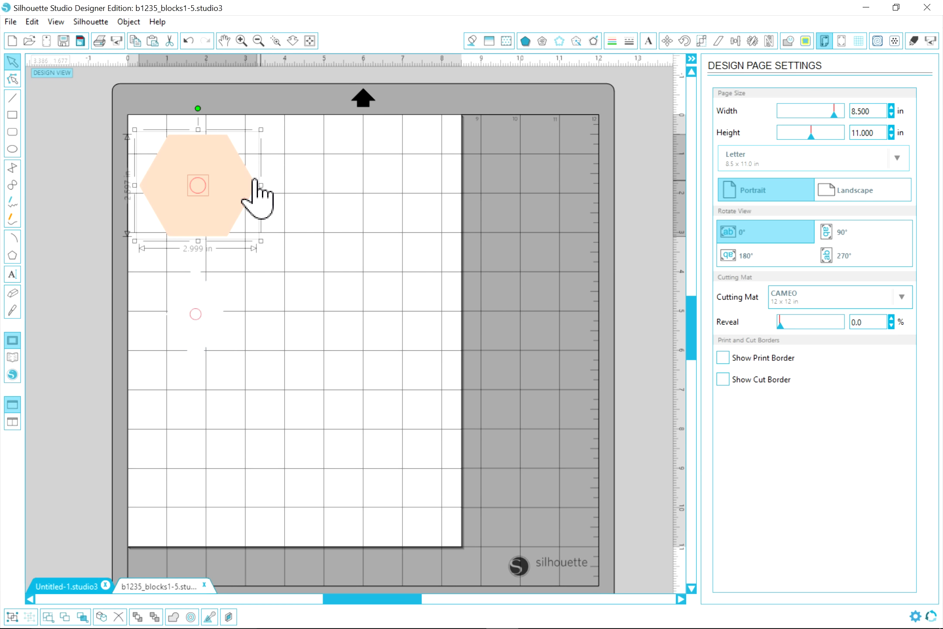
right_click(211, 176)
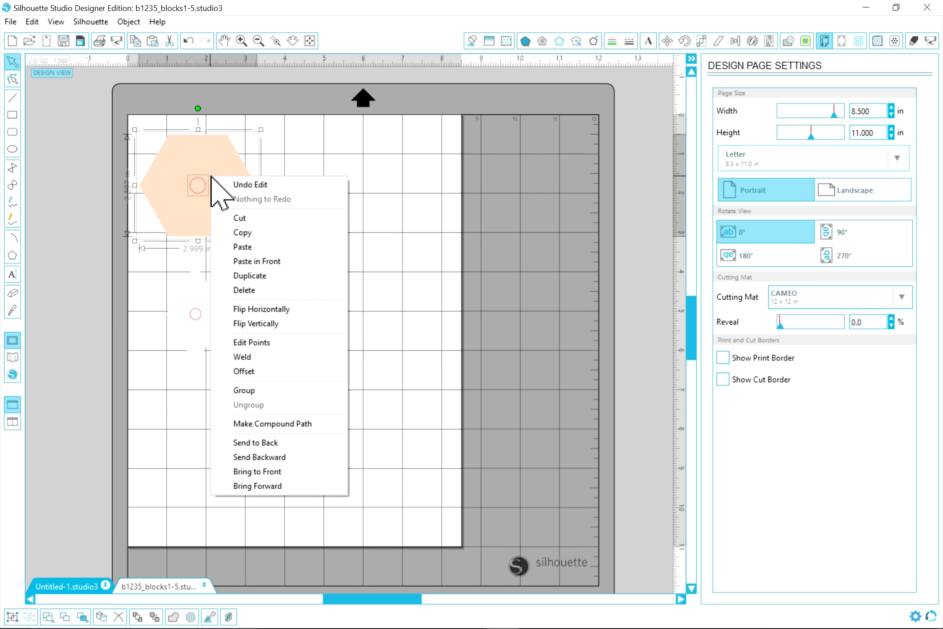
left_click(260, 385)
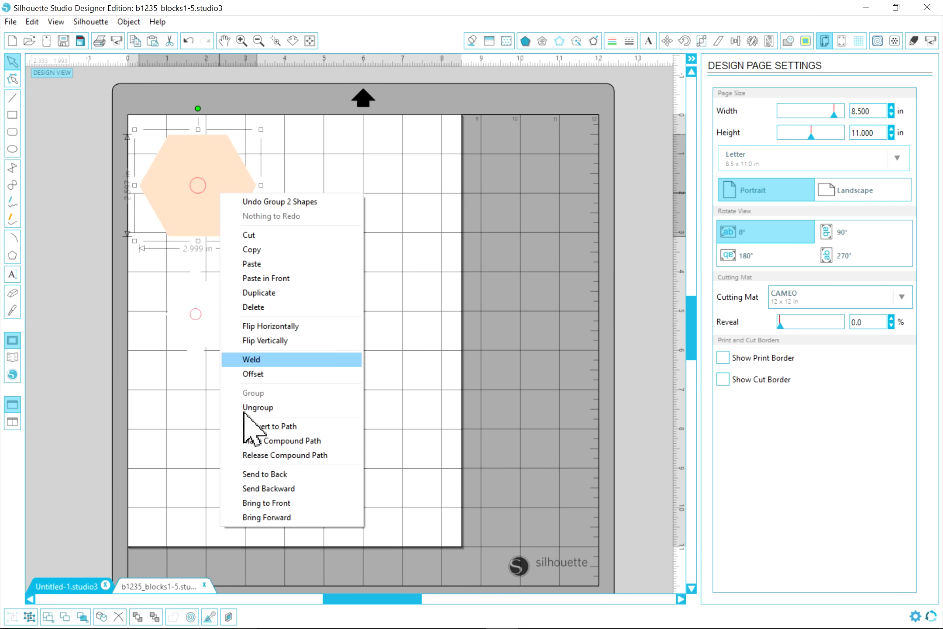
left_click(280, 441)
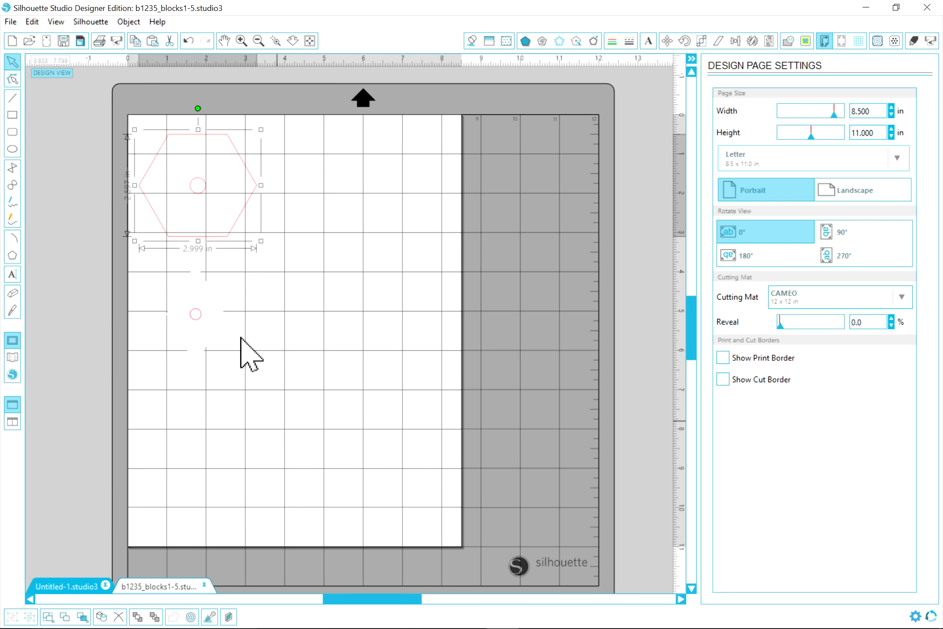
Group the diamond with its circle and make them a compound path
left_click(133, 283)
left_click_drag(142, 255, 257, 405)
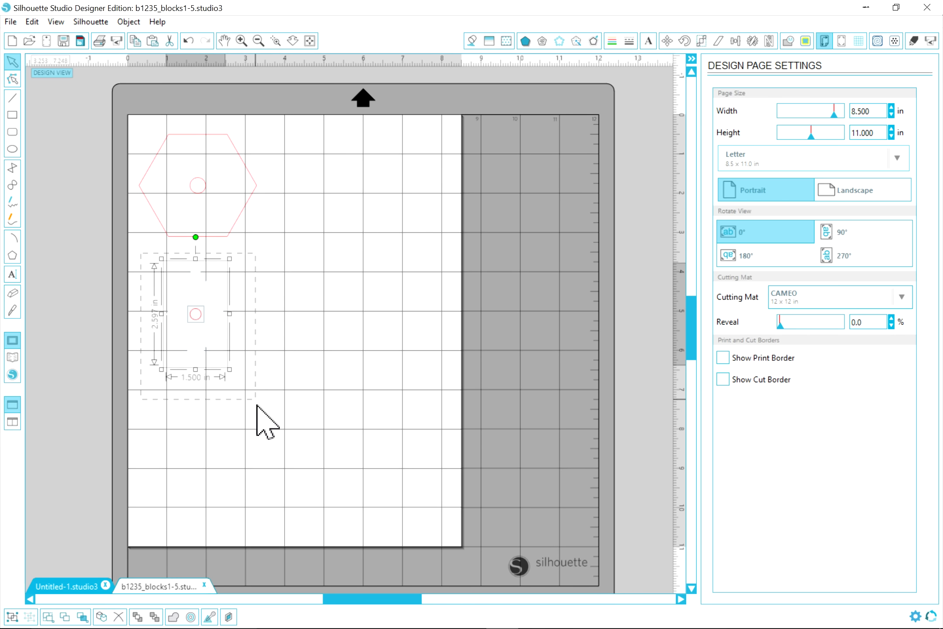
right_click(219, 311)
left_click(261, 523)
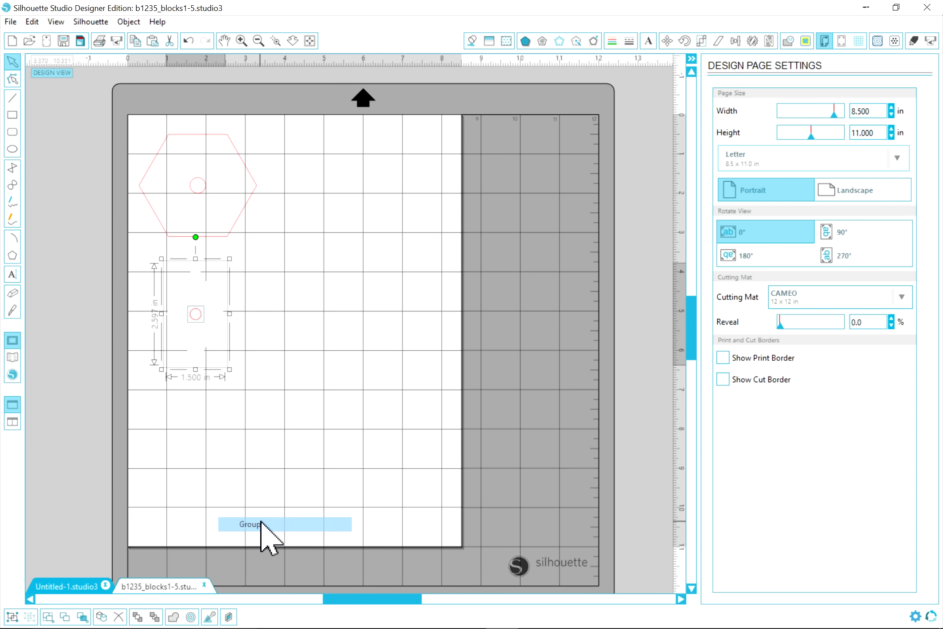
right_click(202, 331)
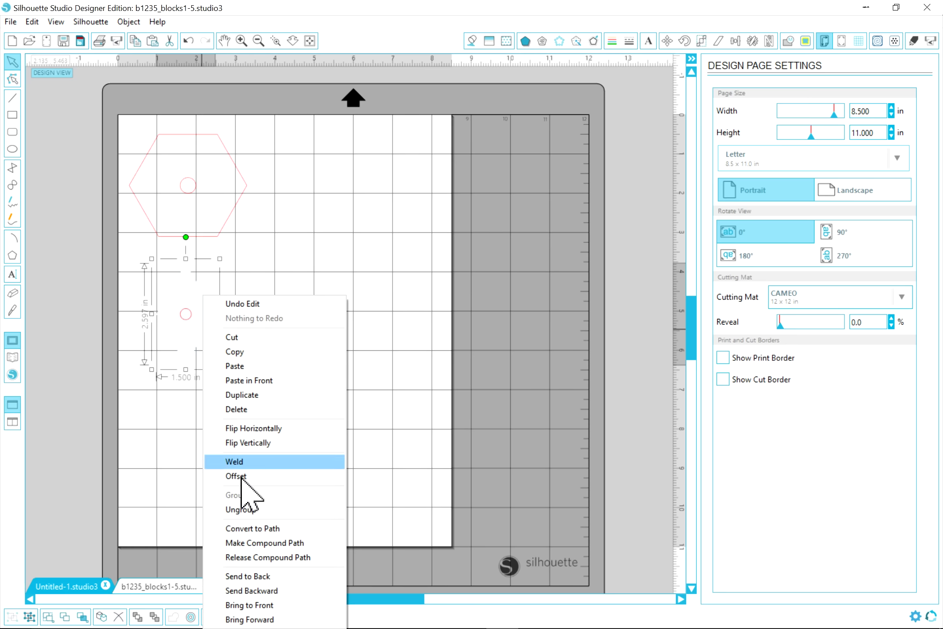
left_click(246, 543)
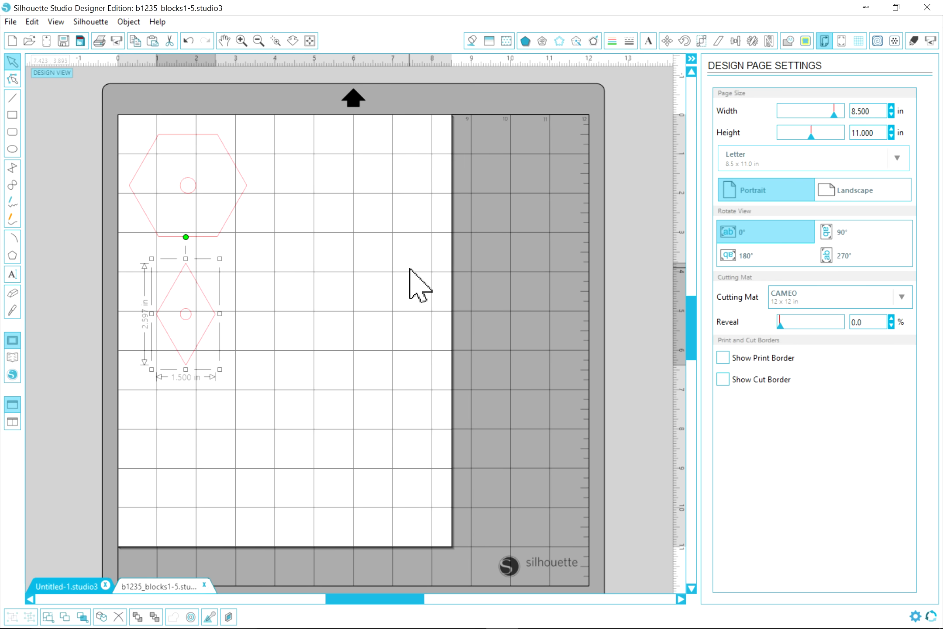
left_click(339, 262)
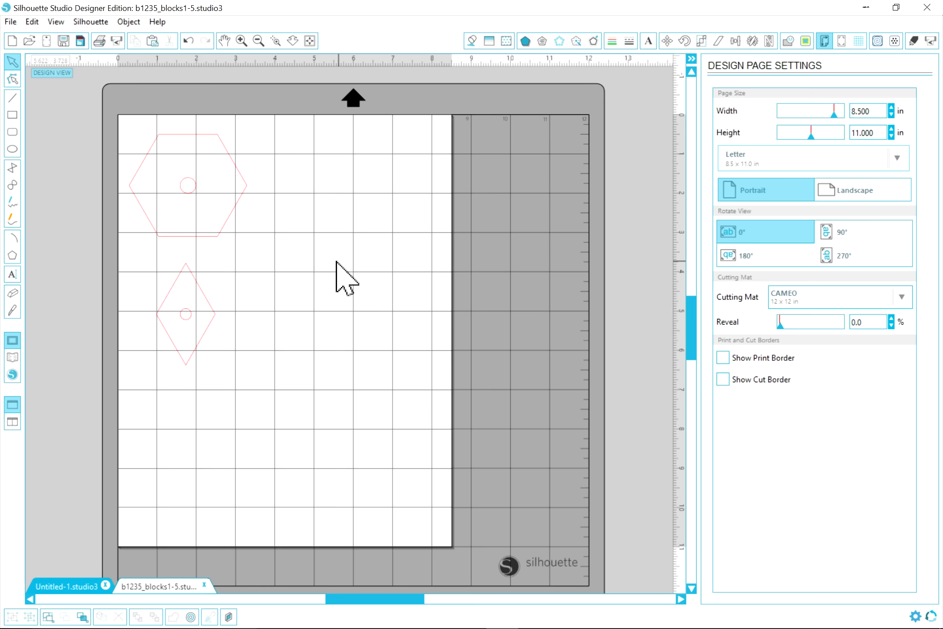
Fill both the hexagon and diamond templates with light blue
left_click_drag(91, 101, 153, 191)
left_click_drag(217, 299, 293, 438)
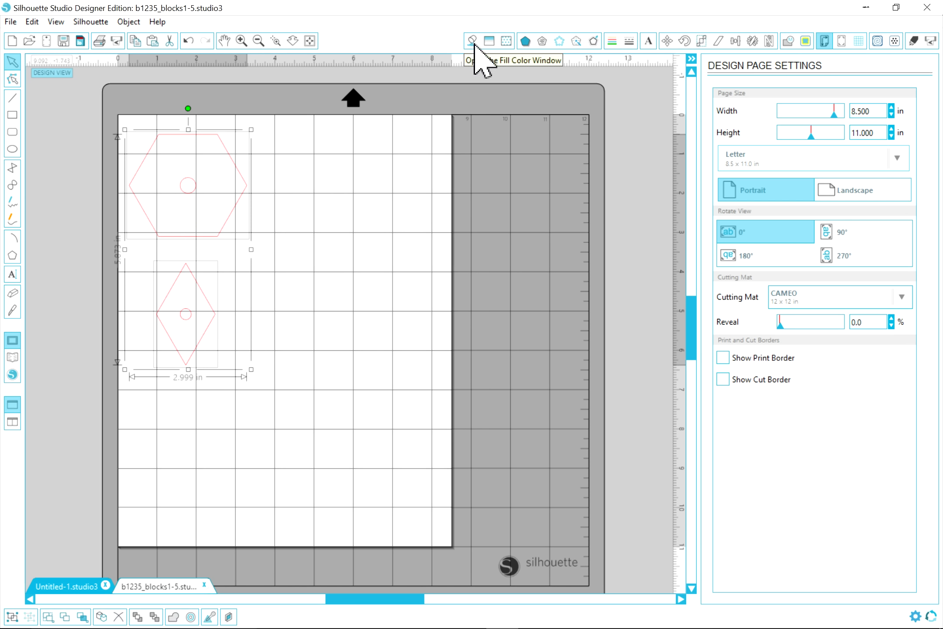
left_click(473, 42)
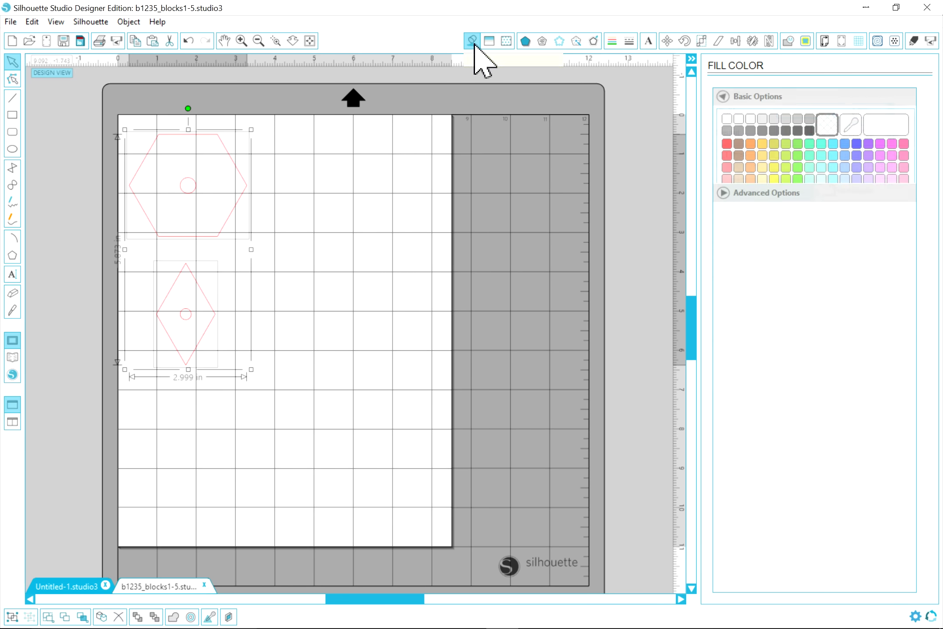
left_click(846, 168)
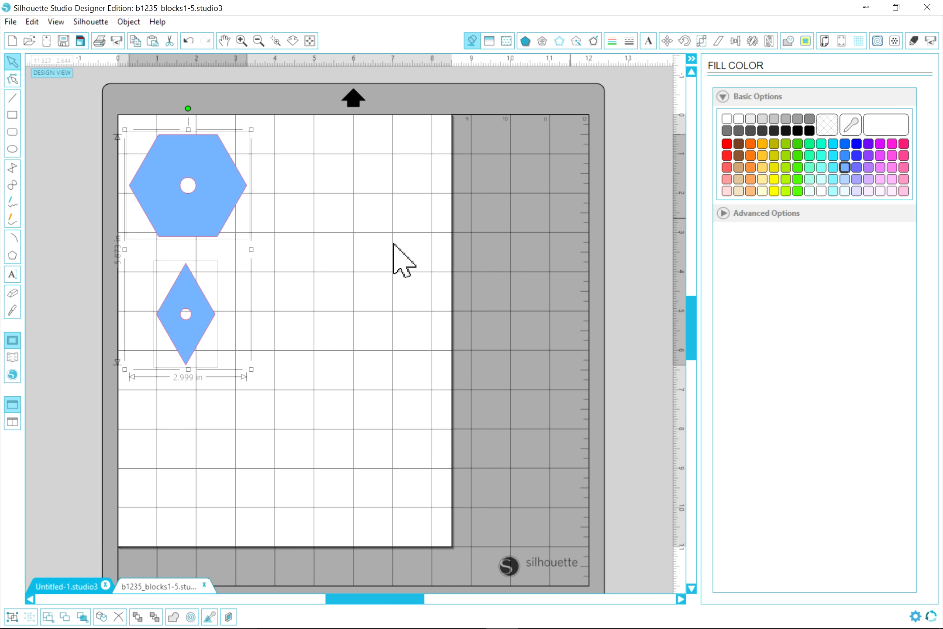
left_click(318, 225)
Move the hexagon slightly higher and the diamond well below it, leaving a large gap between them along the page's left edge
left_click_drag(228, 236, 190, 215)
left_click_drag(202, 312, 185, 413)
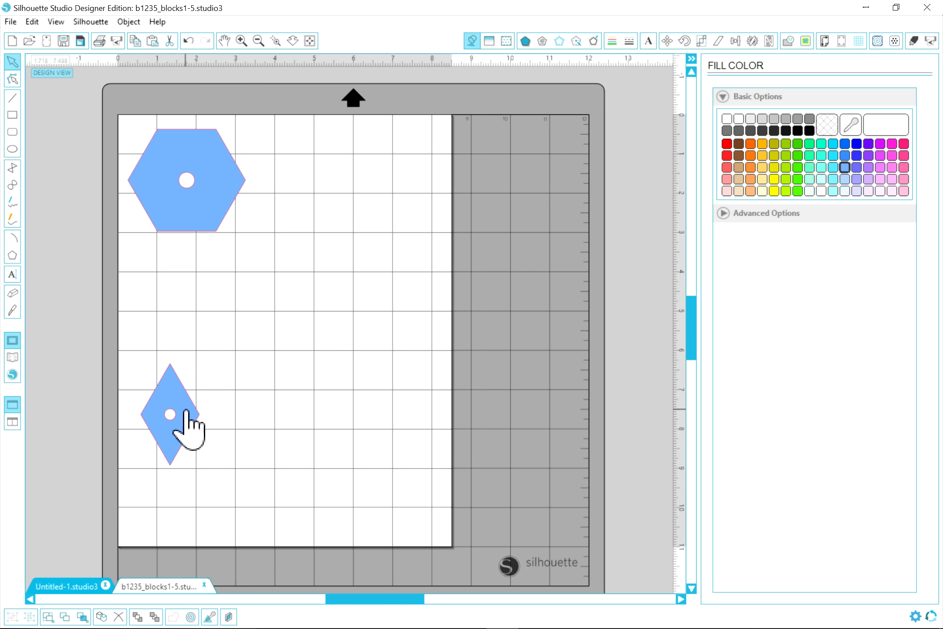
left_click(231, 250)
Replicate the blue hexagon as a column of three
scroll(219, 235, "right", 1)
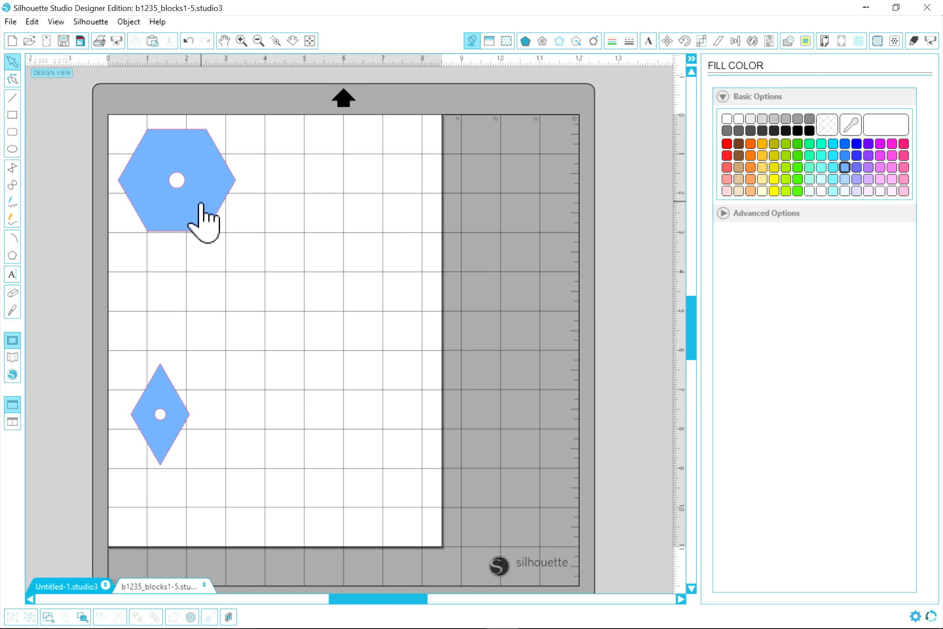
left_click(203, 219)
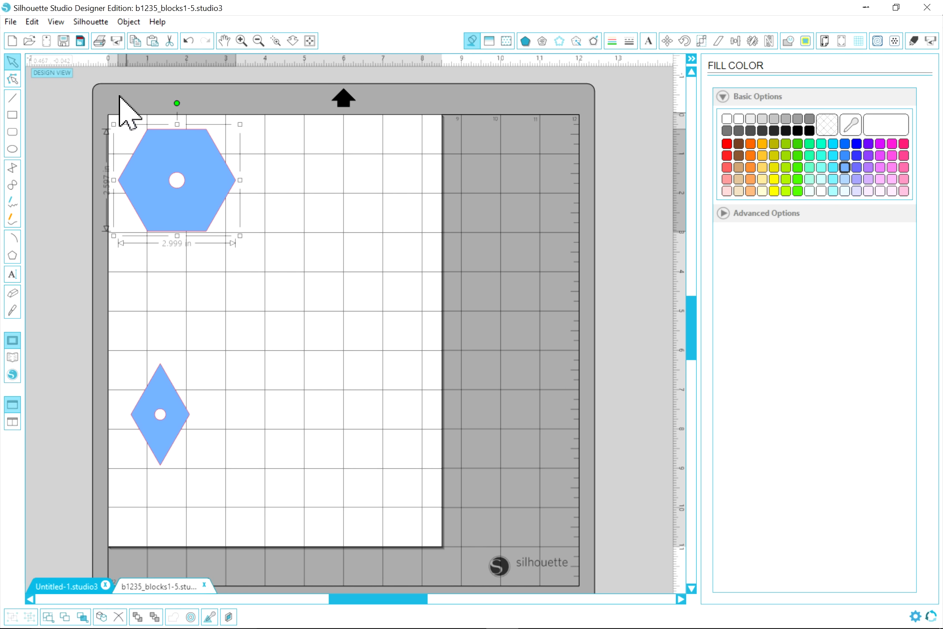
left_click(136, 24)
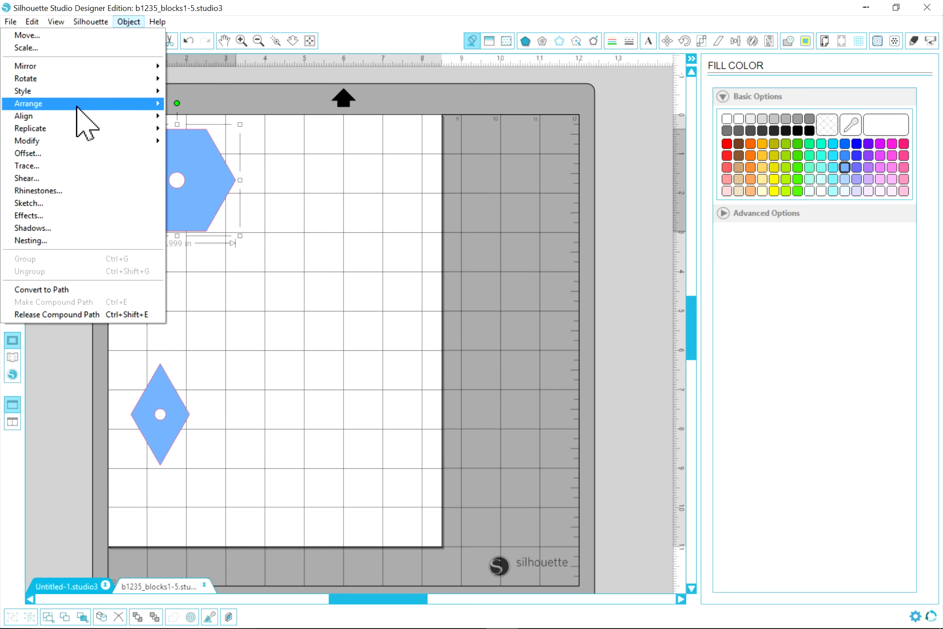
mouse_move(69, 127)
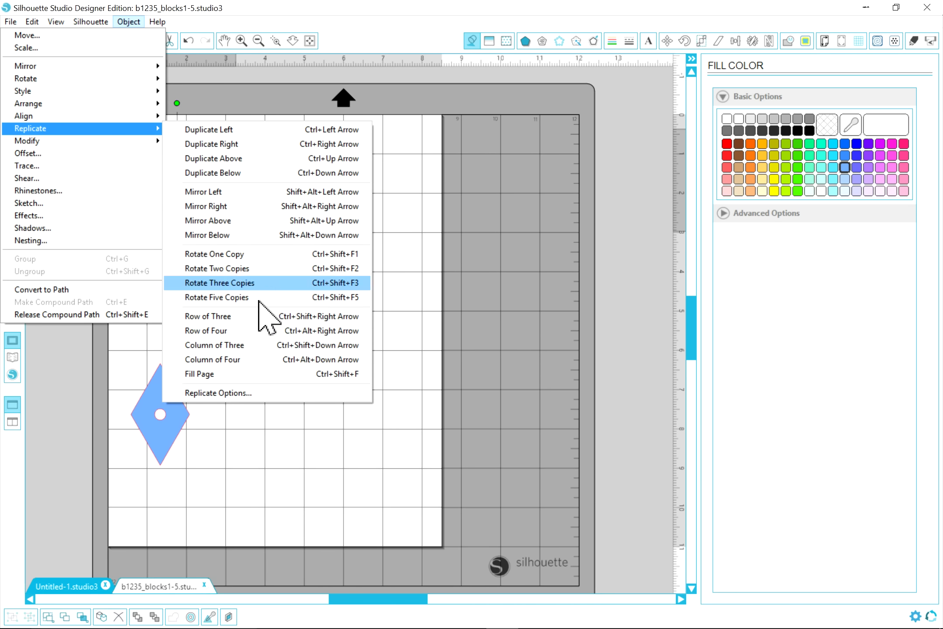
left_click(251, 349)
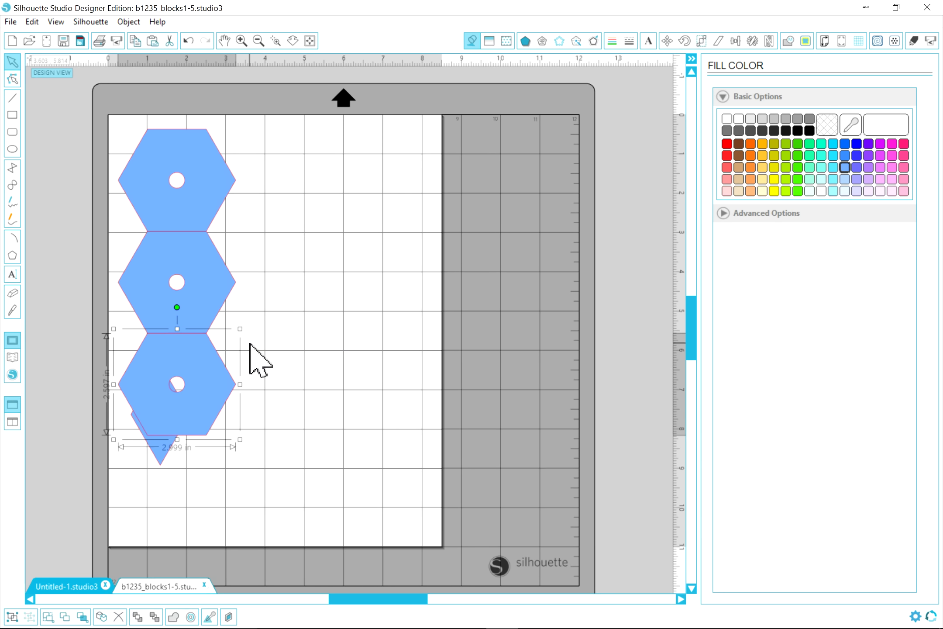
Move the blue diamond beside the top hexagon and replicate it as a column of three
mouse_move(163, 454)
left_mouse_down()
mouse_move(349, 438)
mouse_move(321, 205)
mouse_move(323, 231)
left_mouse_up()
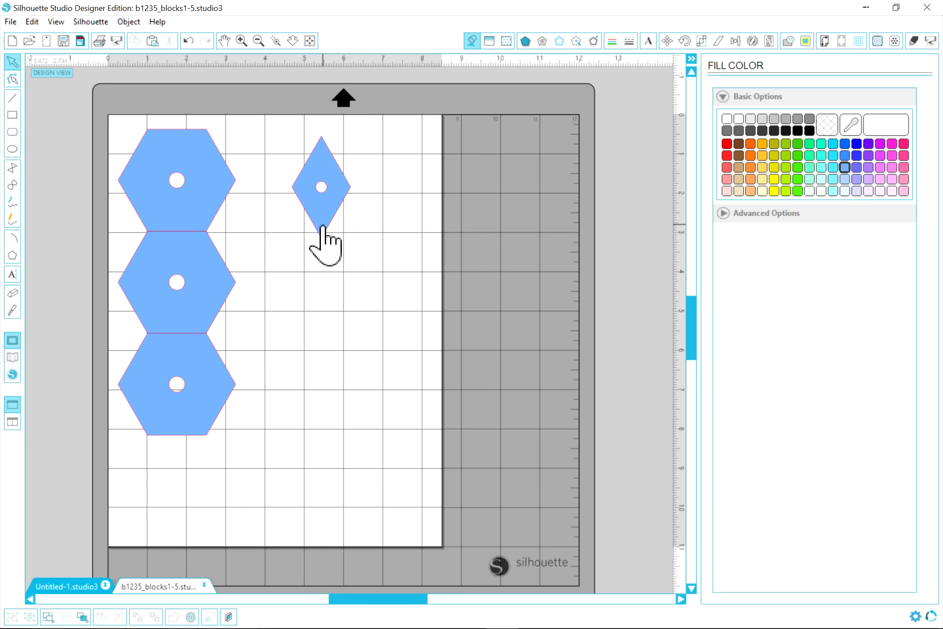
right_click(323, 228)
left_click(282, 312)
left_click(325, 209)
left_click(131, 22)
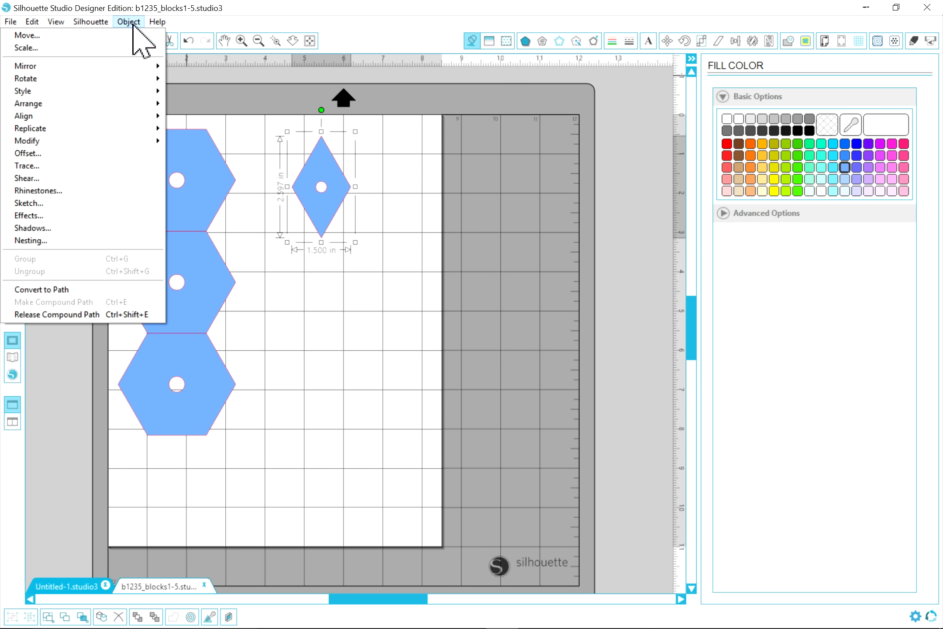
mouse_move(51, 128)
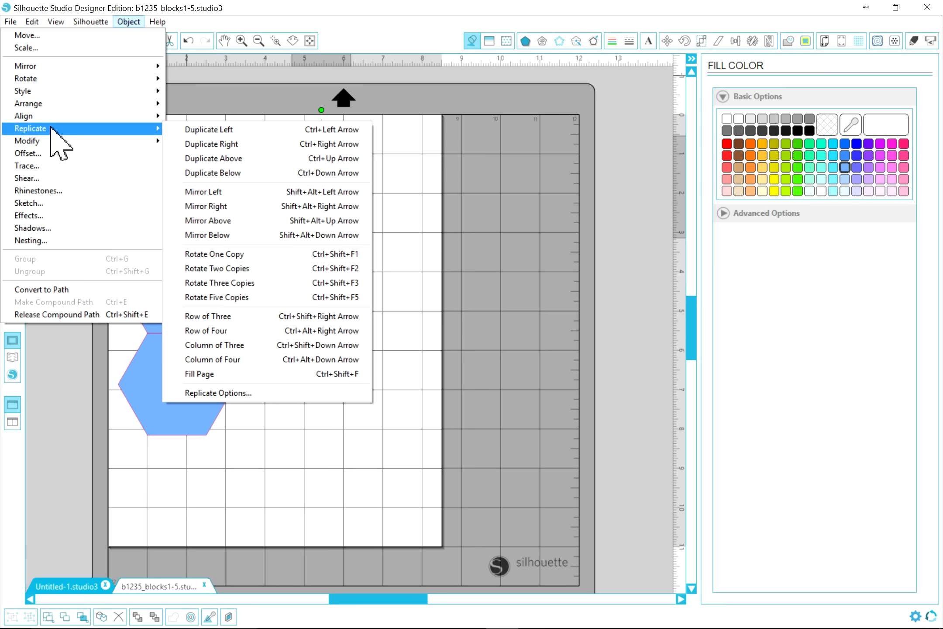
left_click(246, 345)
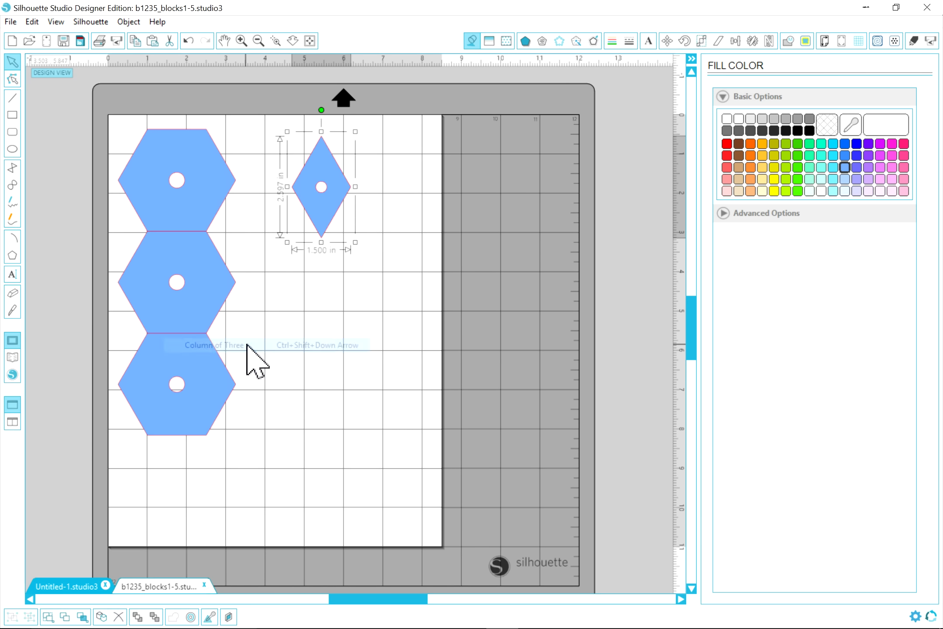
Spread out the middle and bottom hexagons and diamonds to leave clear gaps between the three rows
left_click_drag(192, 433, 195, 490)
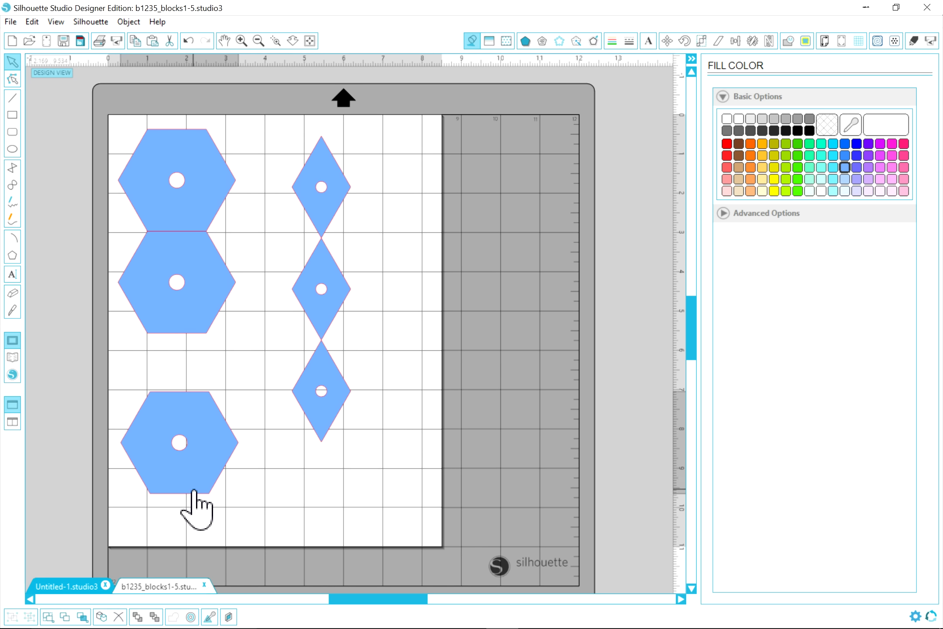
left_click_drag(195, 332, 198, 363)
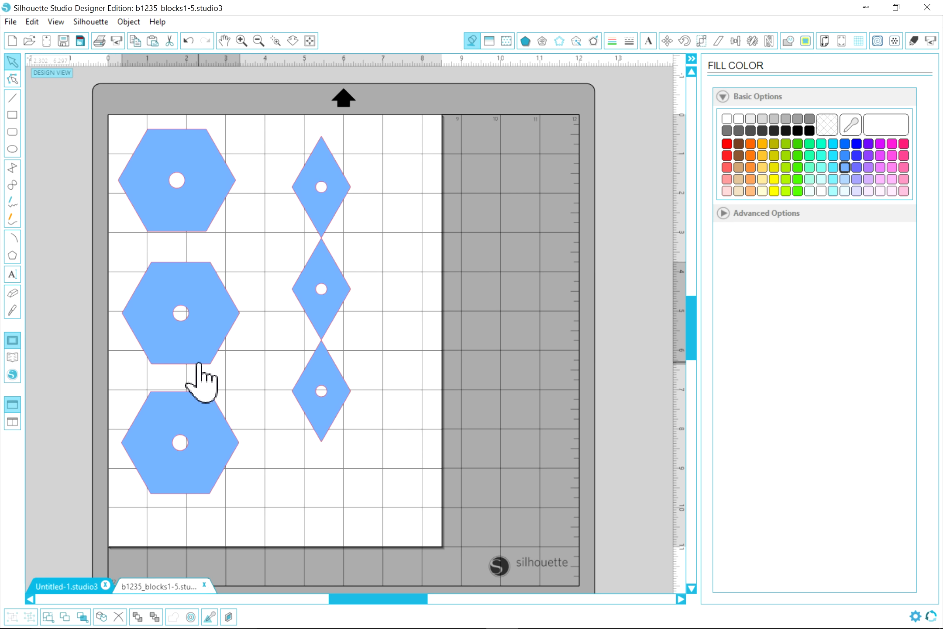
left_click_drag(325, 395, 314, 446)
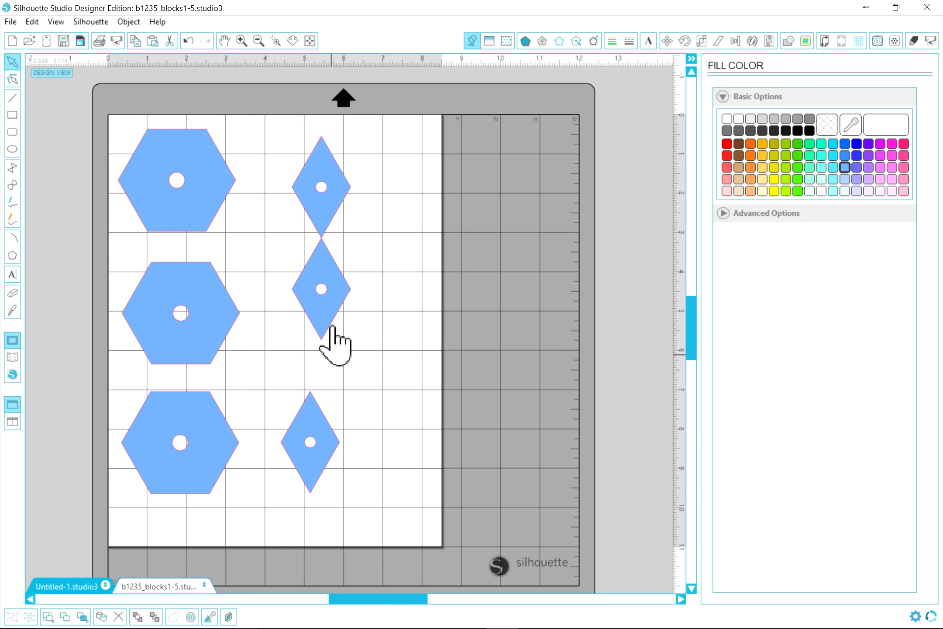
left_click_drag(328, 328, 321, 347)
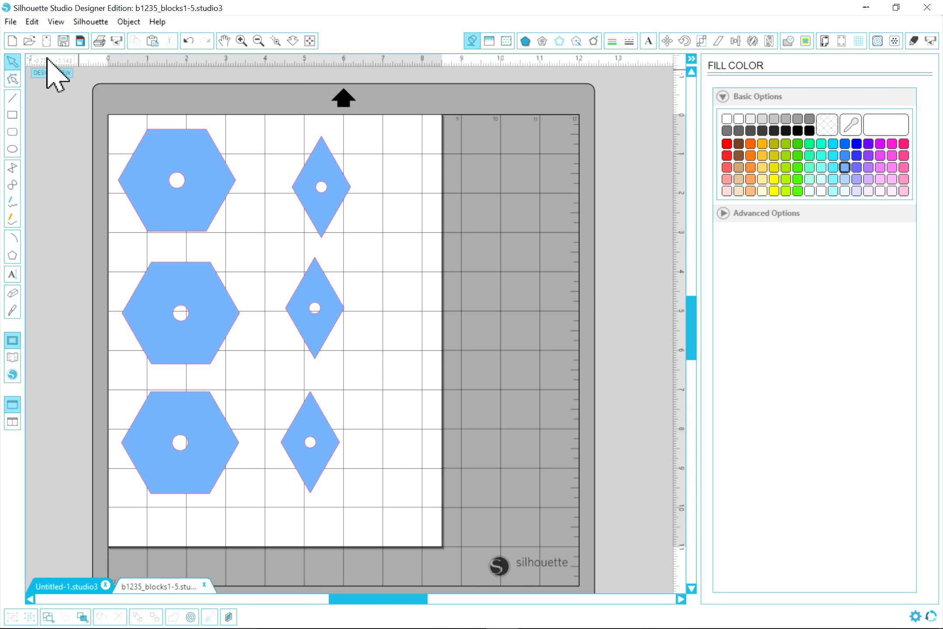
Try to space all six templates evenly with Space Horizontally
key("ctrl+a")
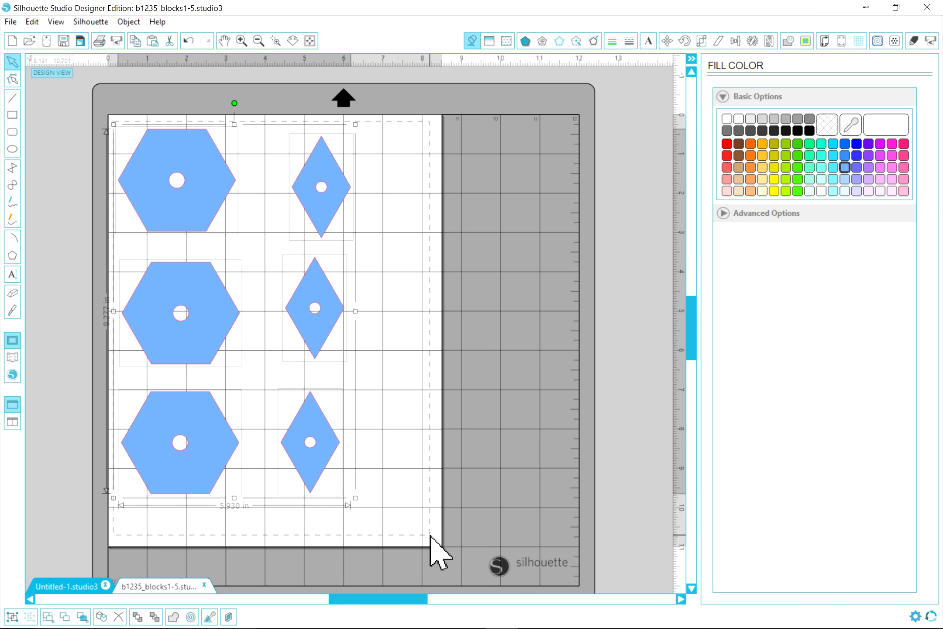
left_click_drag(112, 121, 430, 535)
left_click(129, 21)
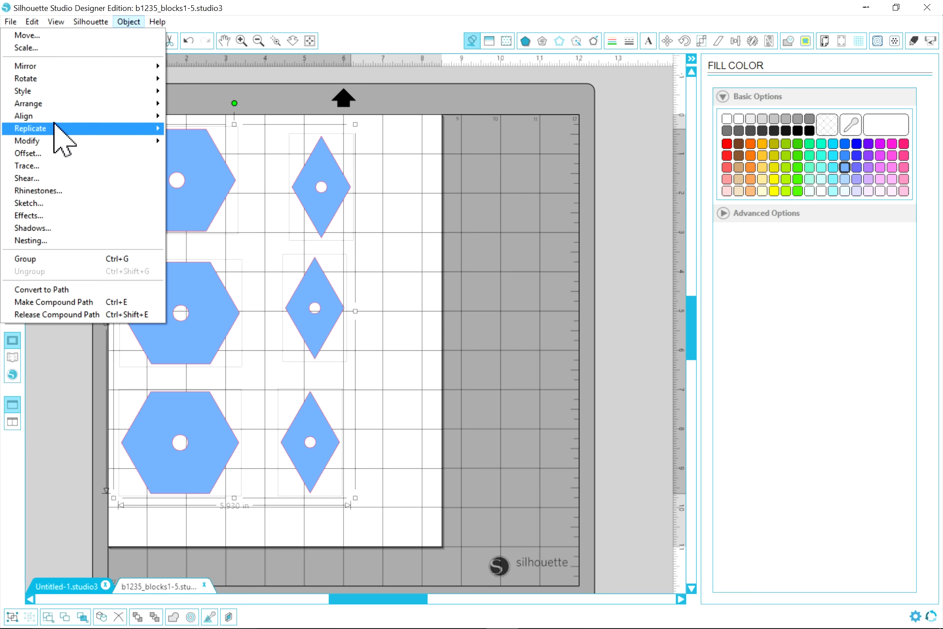
mouse_move(57, 116)
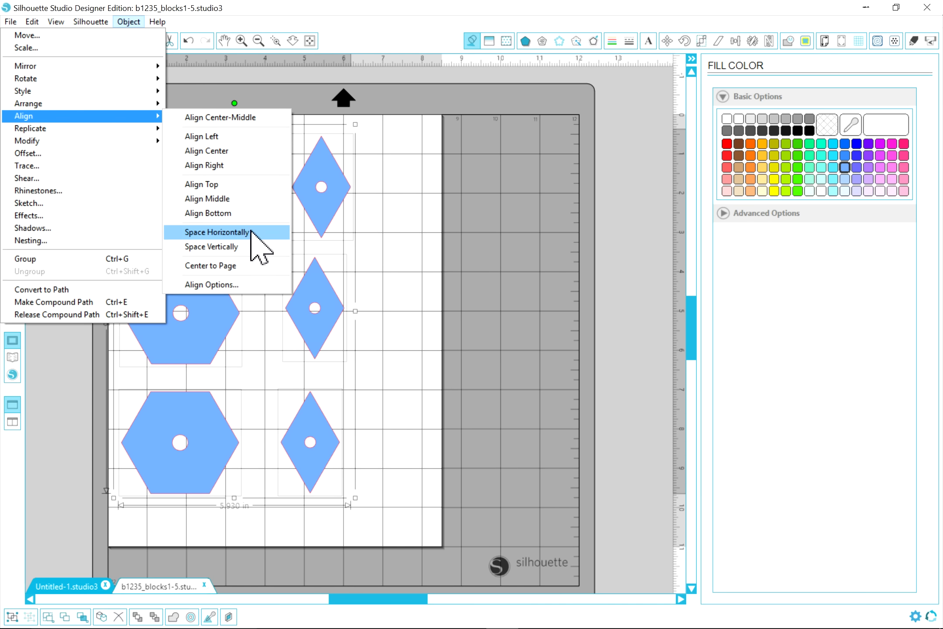
left_click(247, 232)
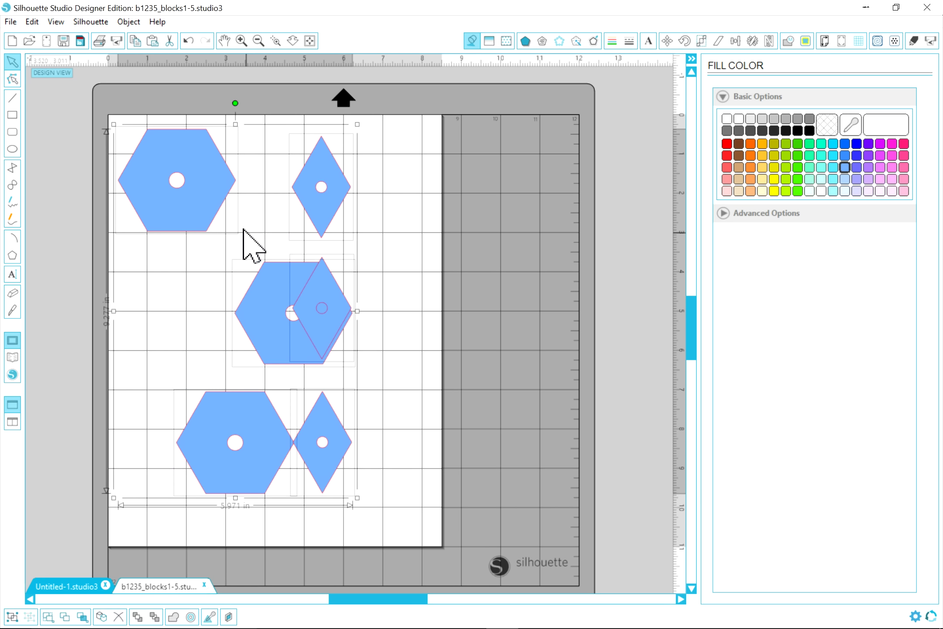
Try to distribute all six templates with Space Vertically, and shift them slightly toward the page's right side
left_click(135, 25)
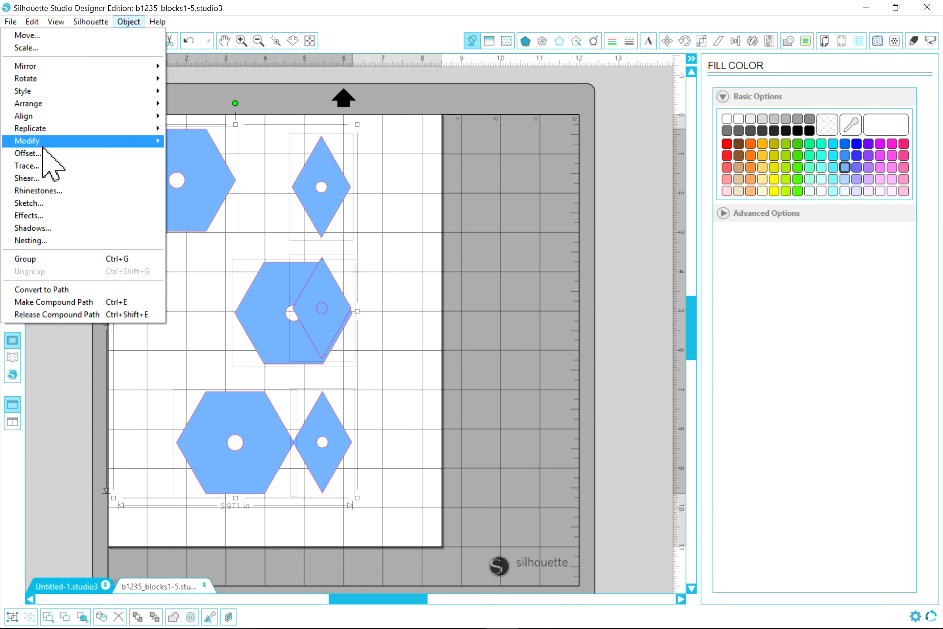
mouse_move(50, 118)
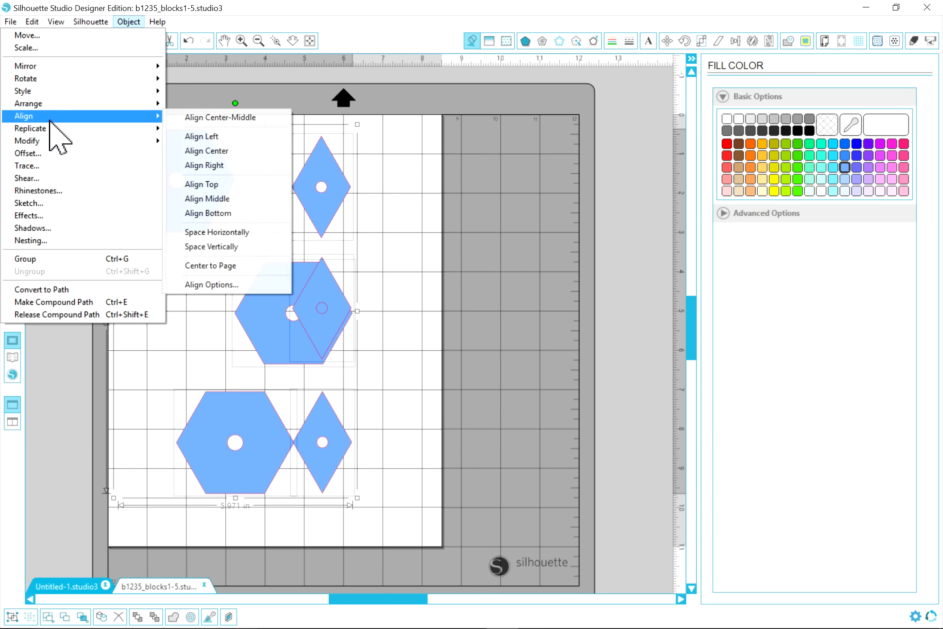
left_click(196, 247)
left_click_drag(269, 356, 302, 361)
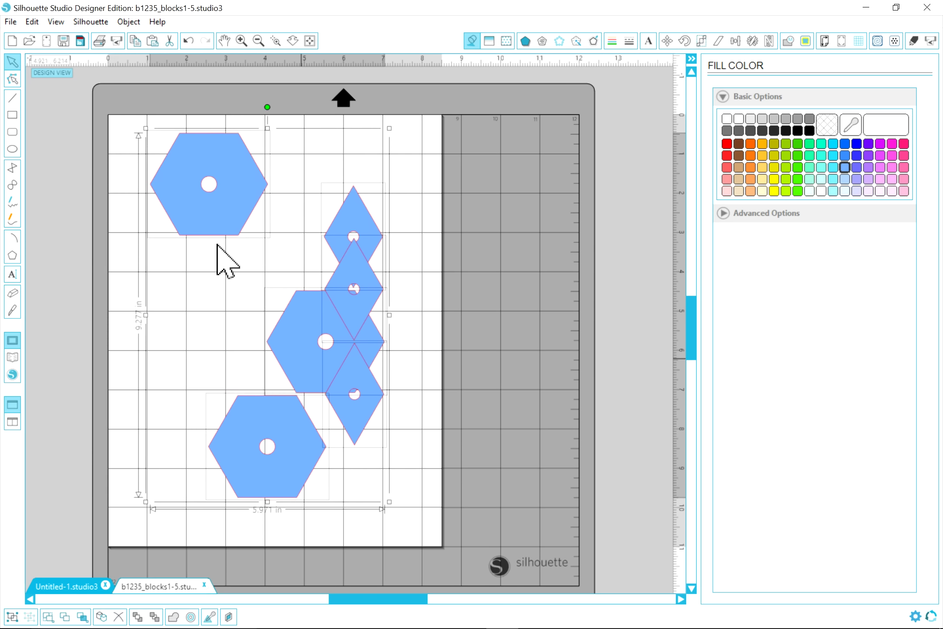
Undo the shift and both spacing operations on the templates, and clear the selection
left_click(188, 41)
left_click(188, 41)
left_click(188, 40)
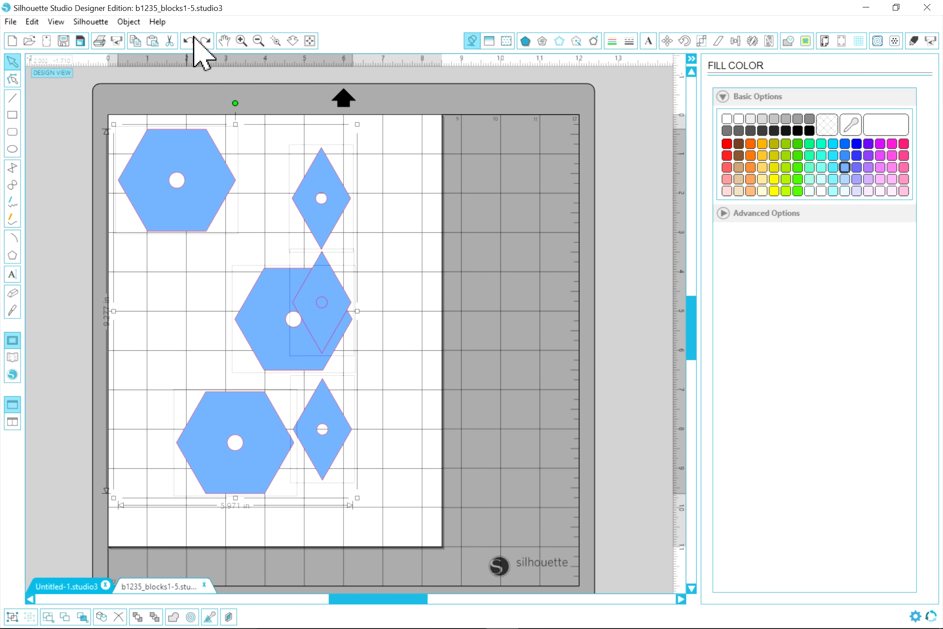
left_click(188, 41)
left_click(188, 40)
left_click(436, 295)
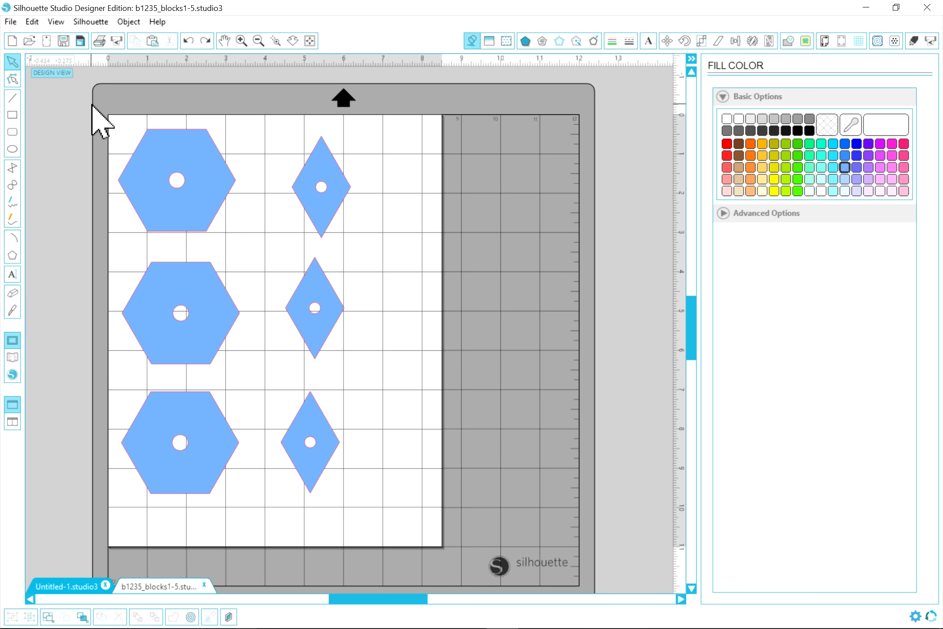
Move the top diamond slightly up and toward the hexagons, level with the top hexagon, and group all six templates
mouse_move(318, 217)
left_mouse_down()
mouse_move(341, 238)
mouse_move(308, 205)
mouse_move(310, 214)
left_mouse_up()
left_click(266, 279)
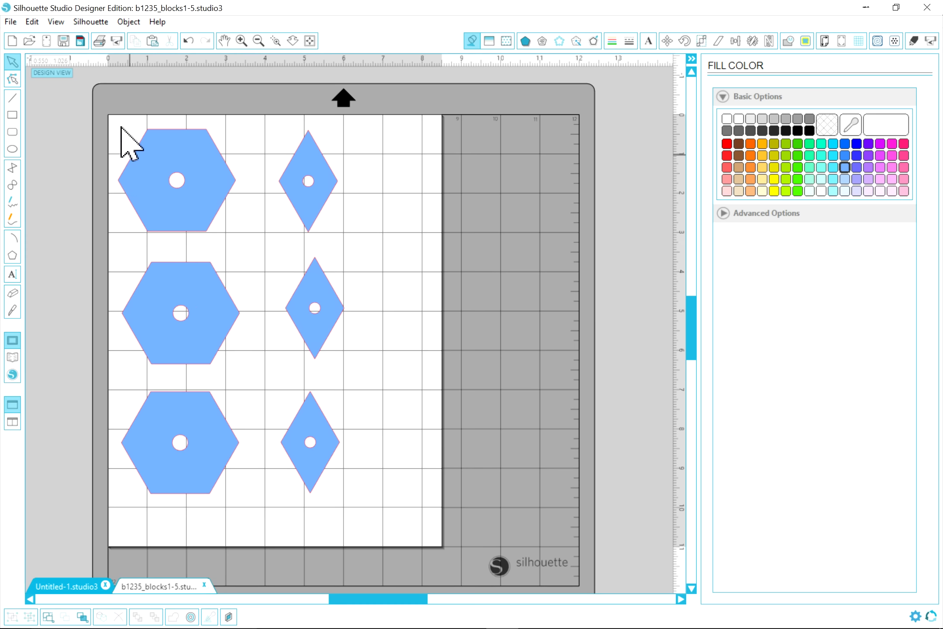
key("ctrl+a")
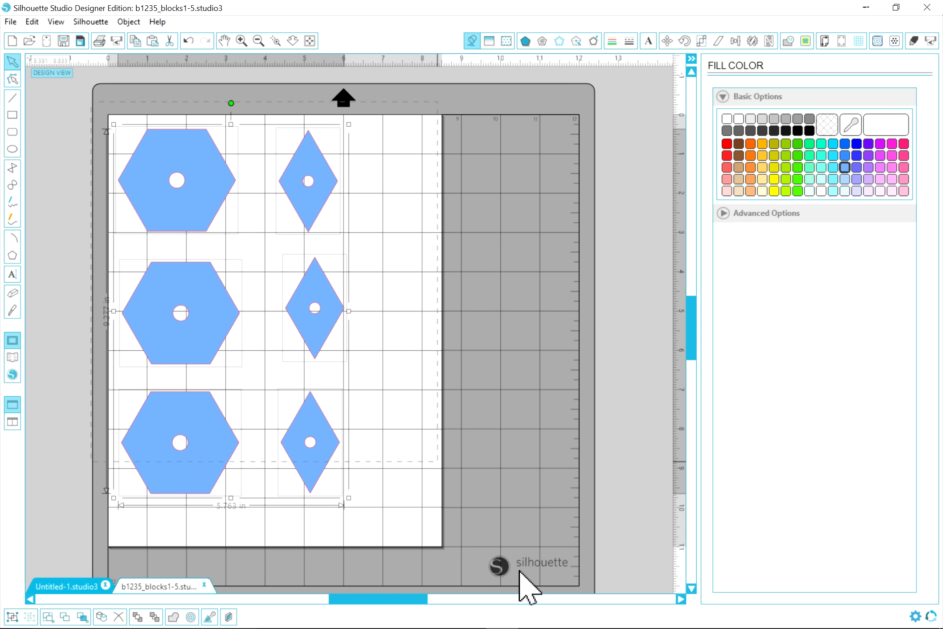
left_click(11, 622)
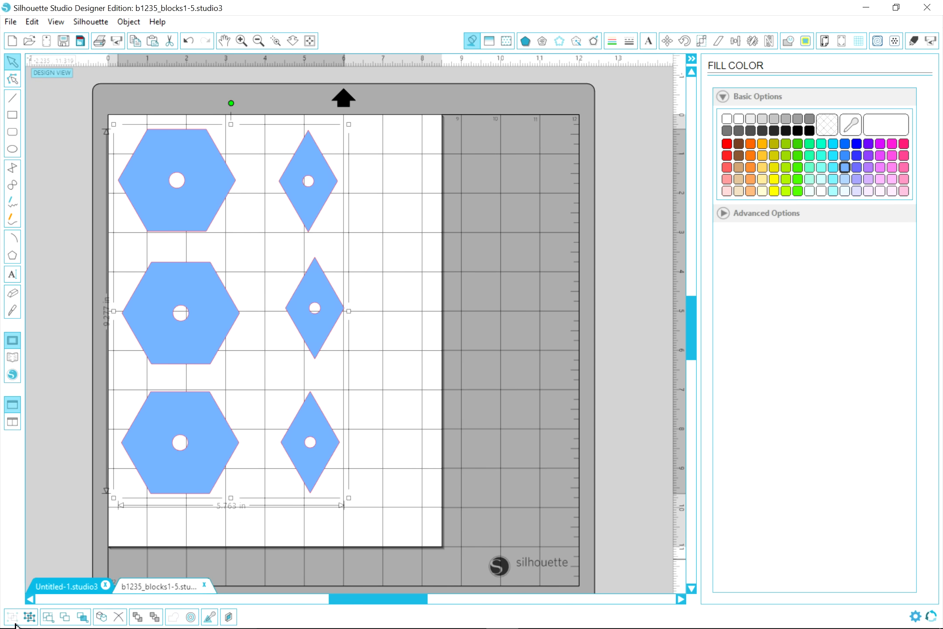
Move the grouped templates slightly down and right, toward the center of the page
right_click(271, 265)
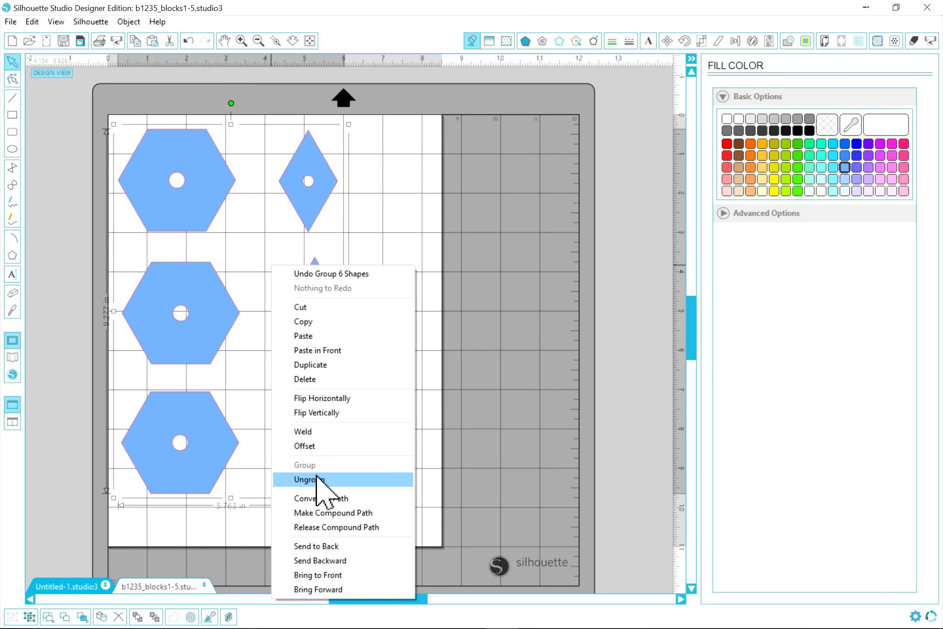
left_click(640, 260)
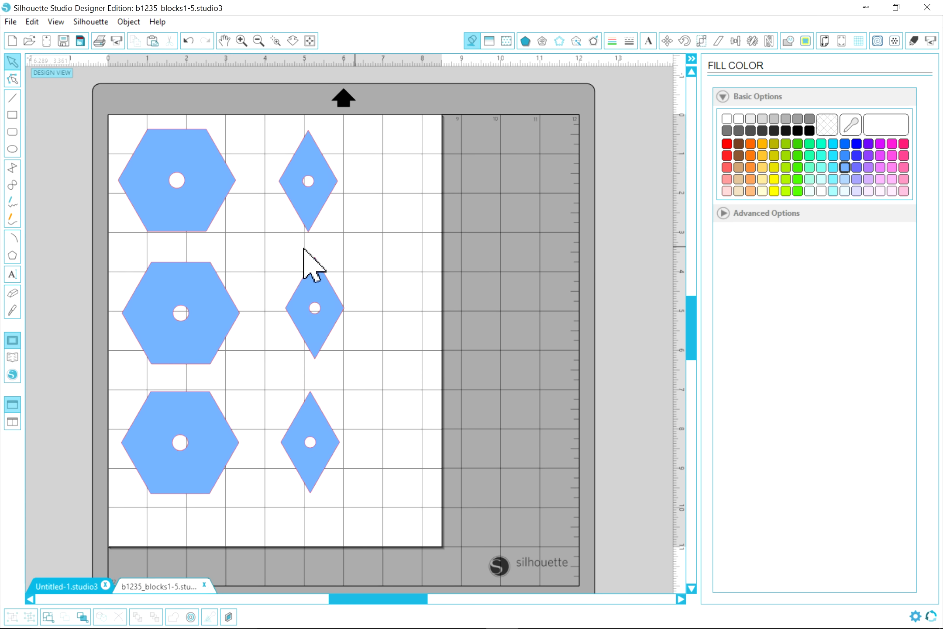
left_click_drag(319, 307, 348, 319)
left_click(392, 367)
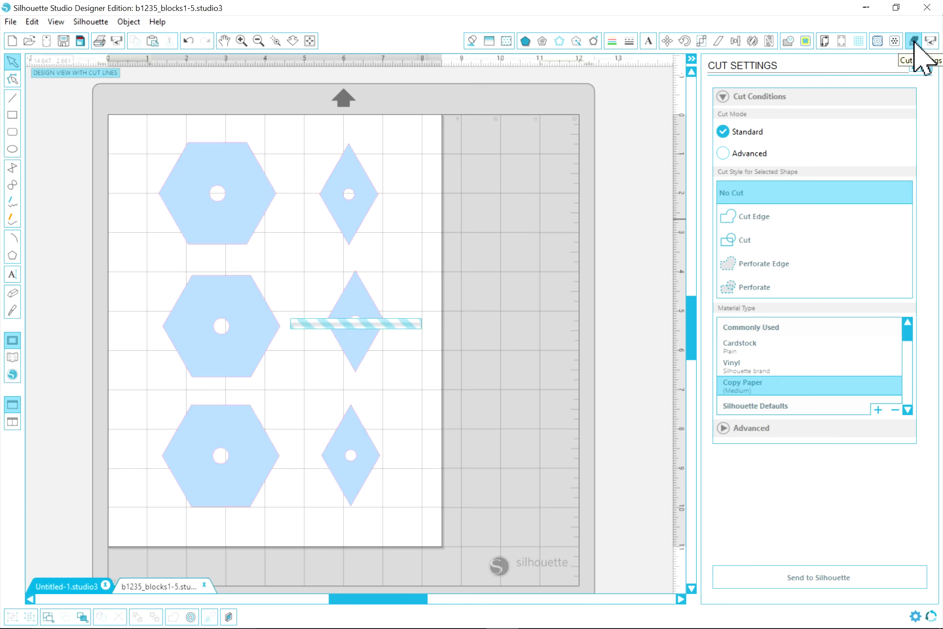
Set the templates' cut style to Cut and the material type to Cardstock, Plain
left_click(744, 241)
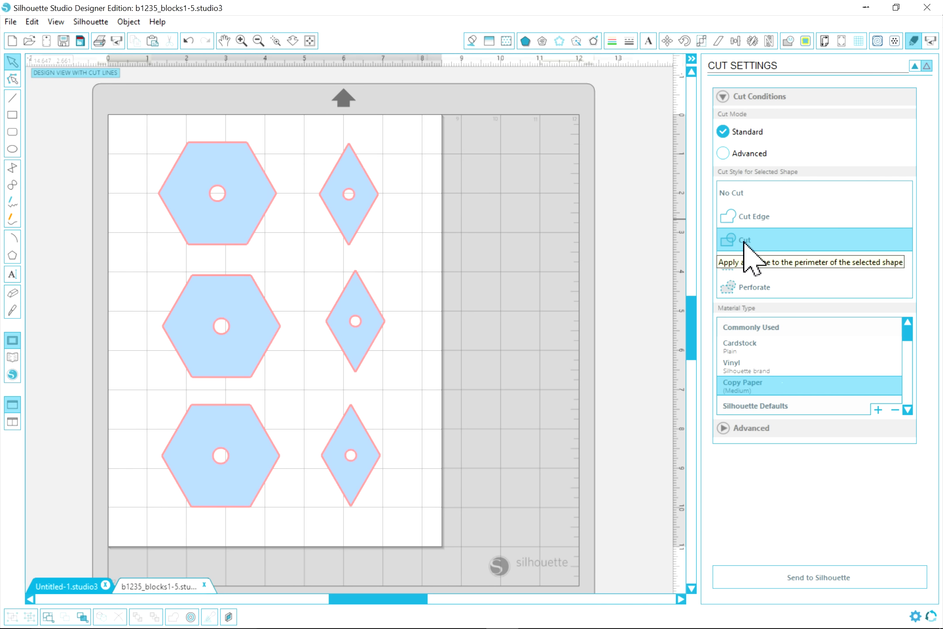
left_click(743, 344)
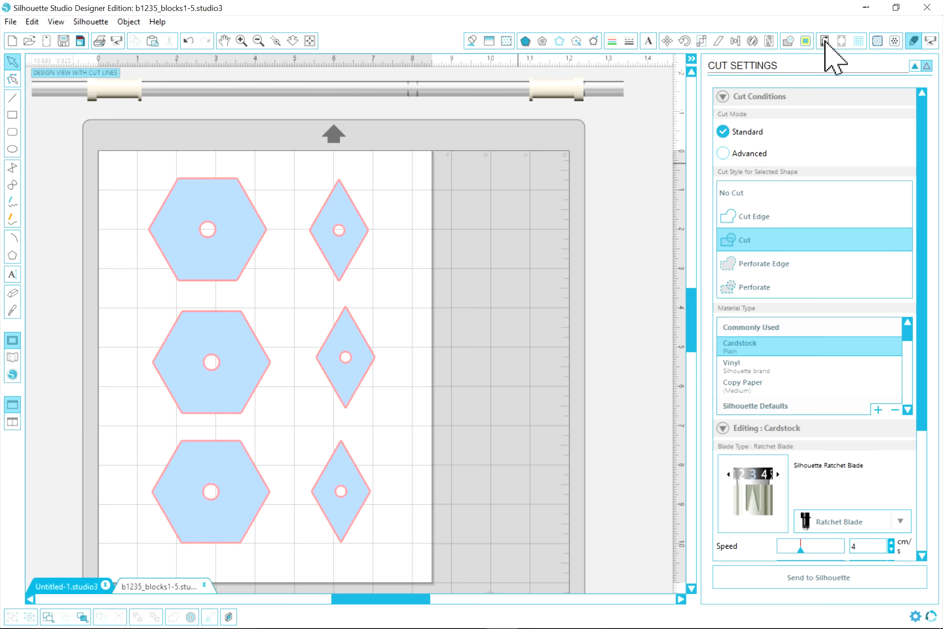
Undo the recent changes back to before the top diamond was moved and the six templates were grouped
left_click(188, 40)
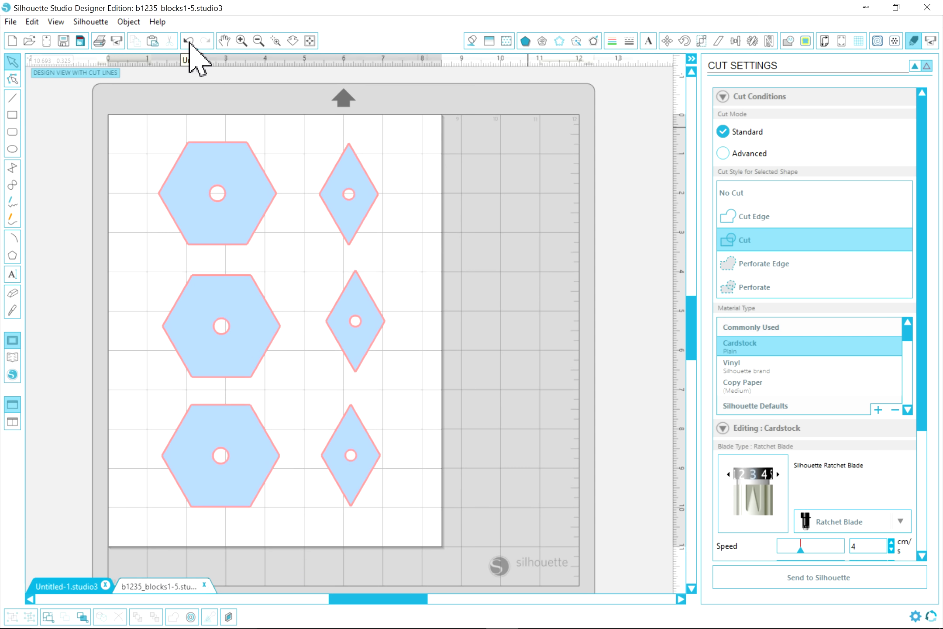
left_click(188, 41)
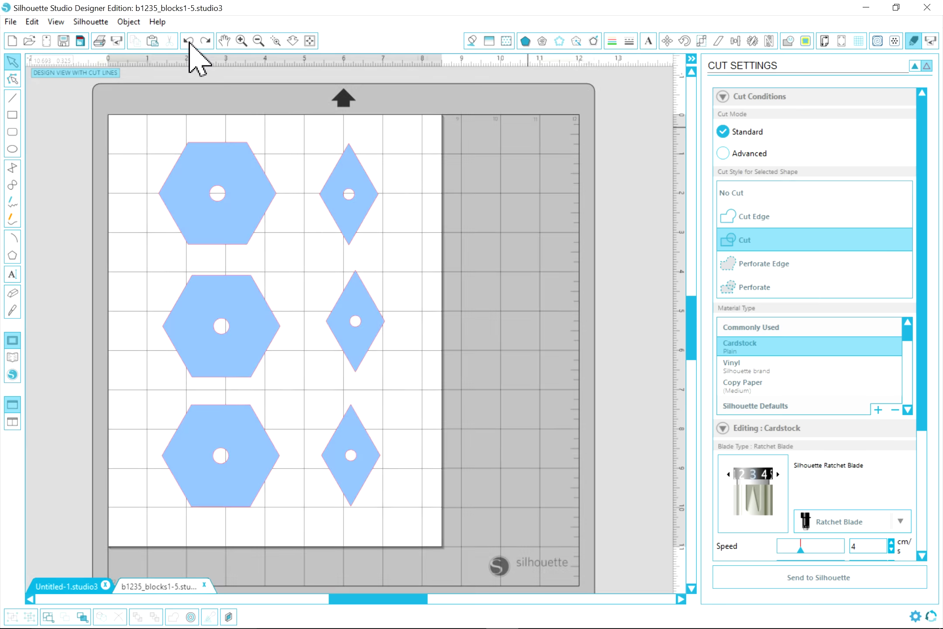
left_click(188, 41)
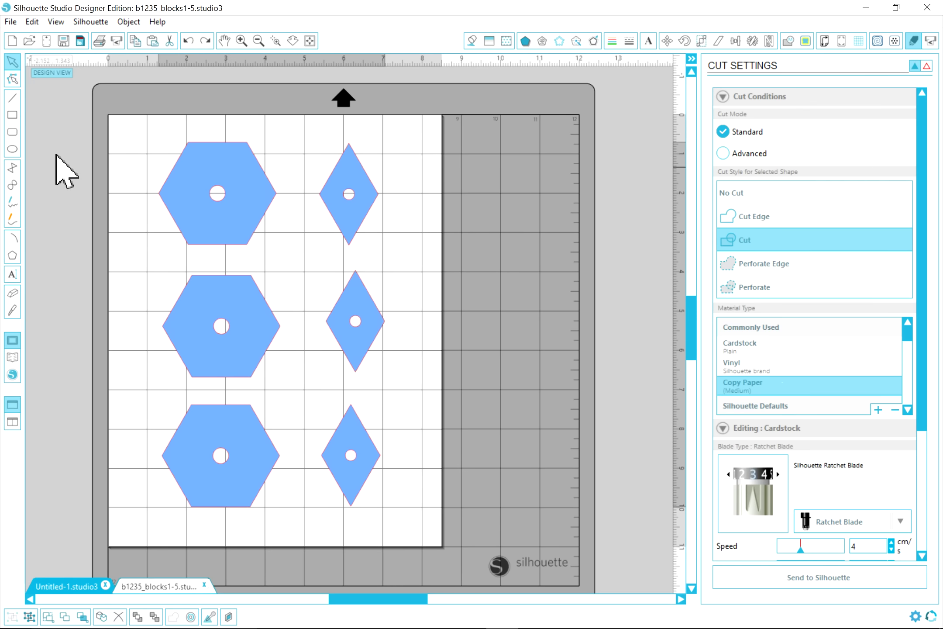
left_click(189, 41)
left_click(189, 41)
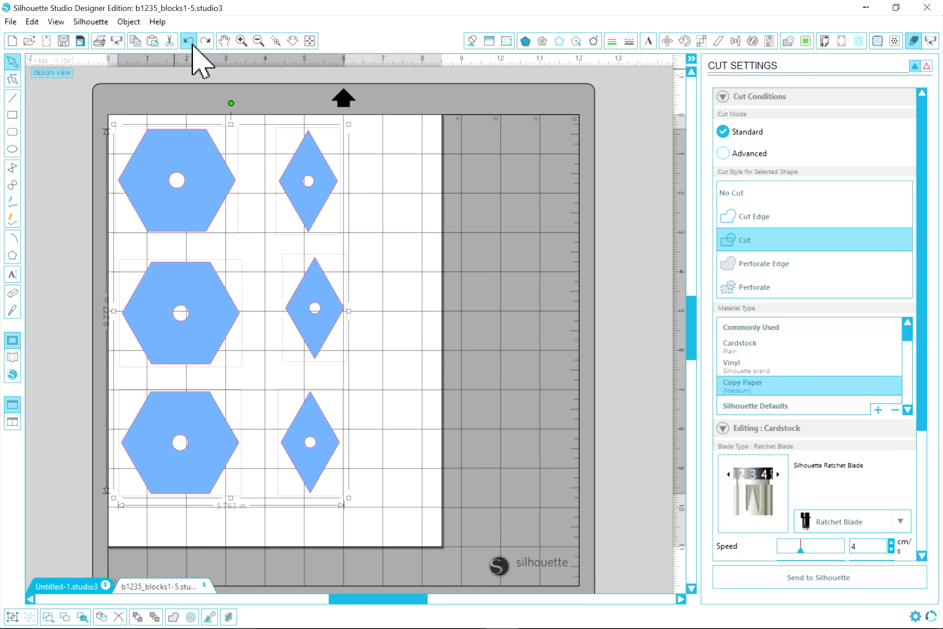
left_click(193, 44)
left_click(192, 44)
left_click(193, 44)
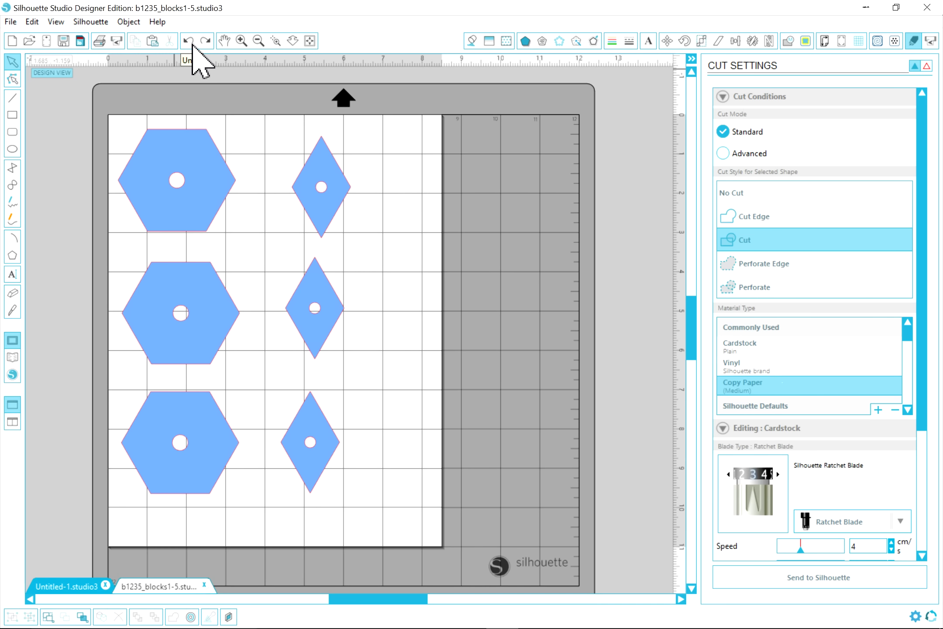
Shift the middle and bottom diamonds to the right and move the bottom hexagon slightly down
left_click_drag(317, 338, 347, 343)
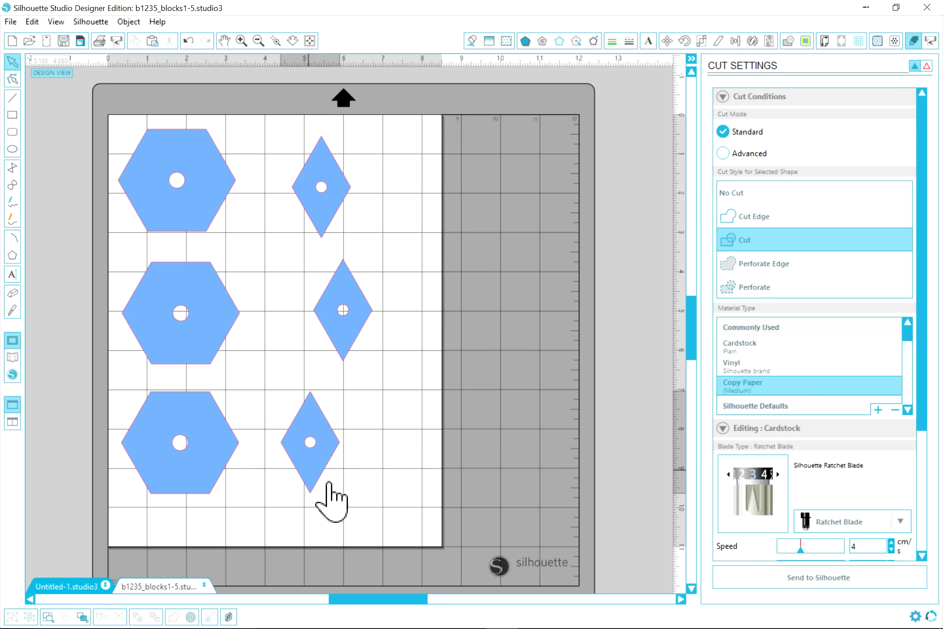
left_click_drag(305, 471, 326, 482)
left_click_drag(175, 490, 180, 498)
left_click(197, 497)
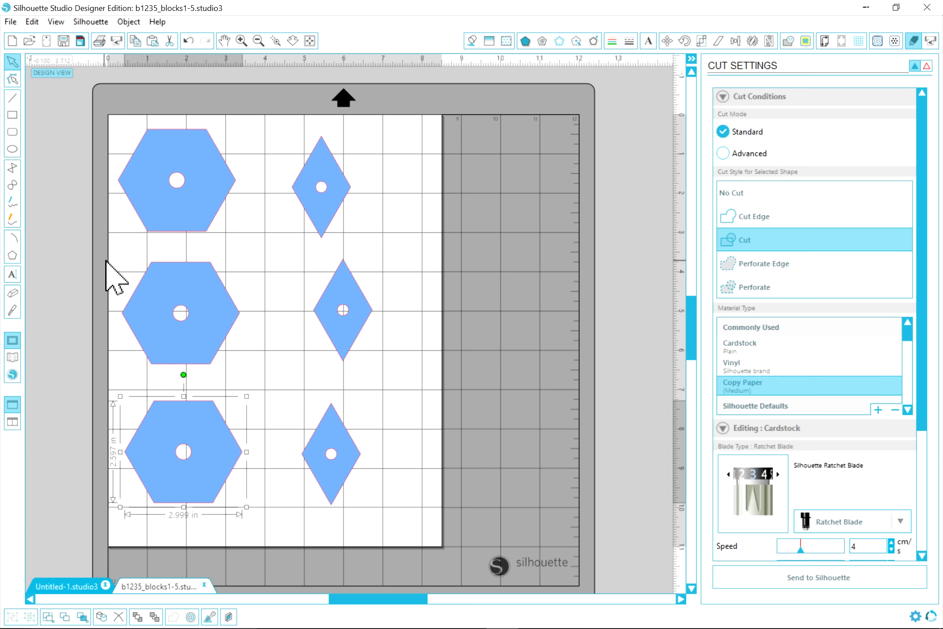
Delete the two lower rows of templates and move the remaining hexagon slightly down and right
left_click_drag(99, 248, 408, 510)
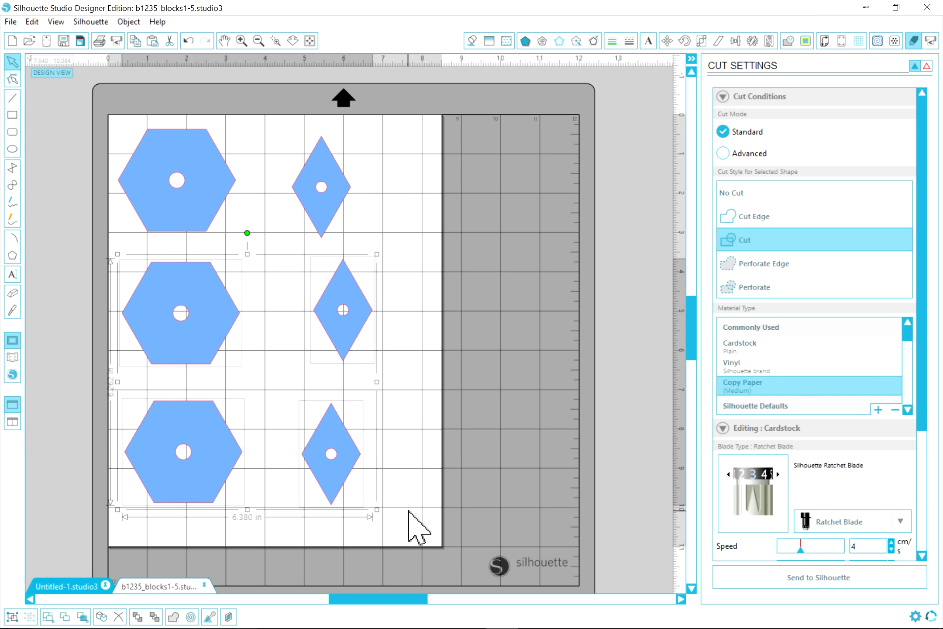
key("Delete")
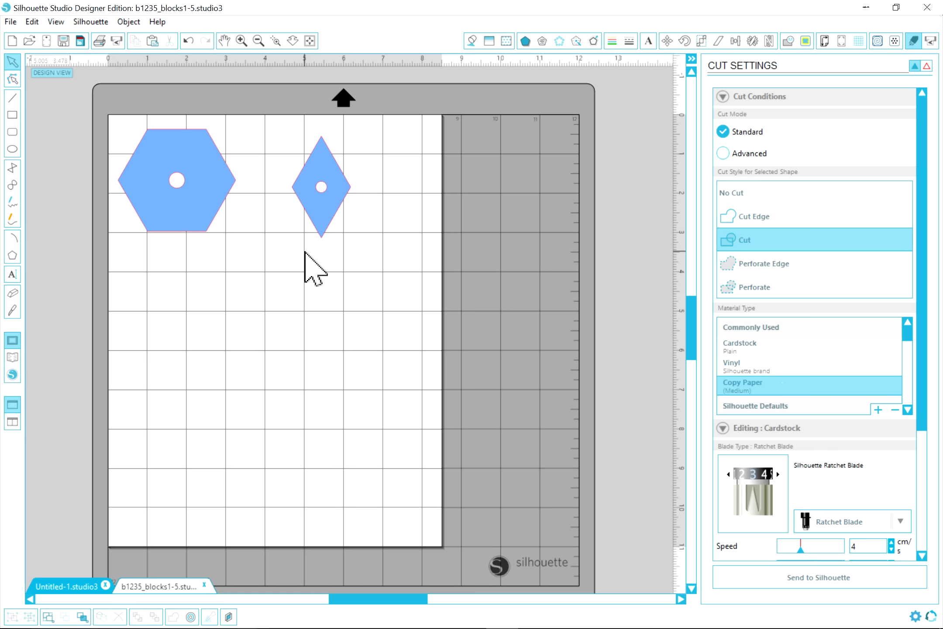
mouse_move(188, 232)
left_mouse_down()
mouse_move(198, 280)
mouse_move(205, 252)
left_mouse_up()
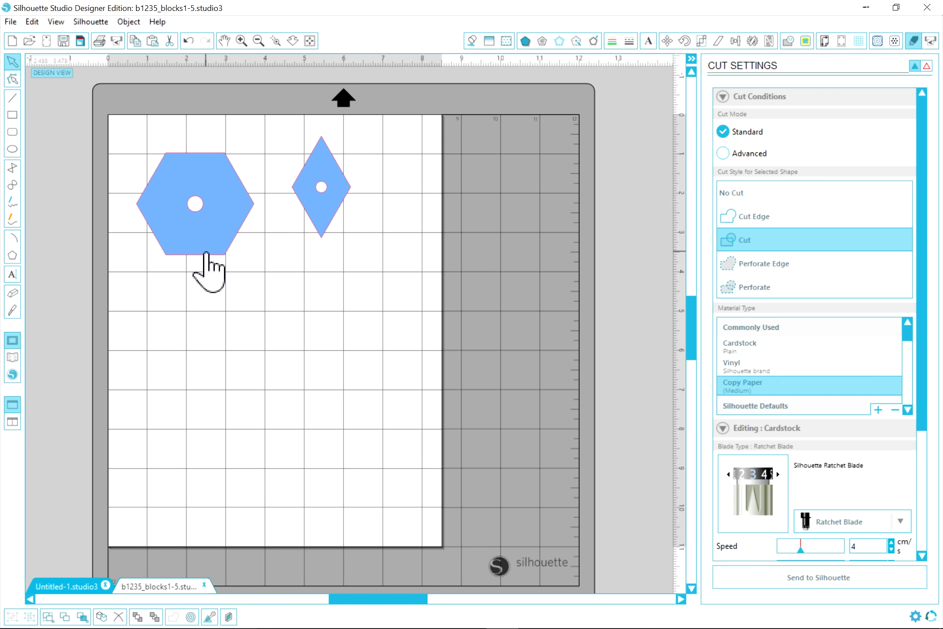
Move the diamond slightly down and right, and scale the hexagon and diamond together to 133%
left_click_drag(322, 234, 352, 244)
left_click_drag(90, 124, 397, 284)
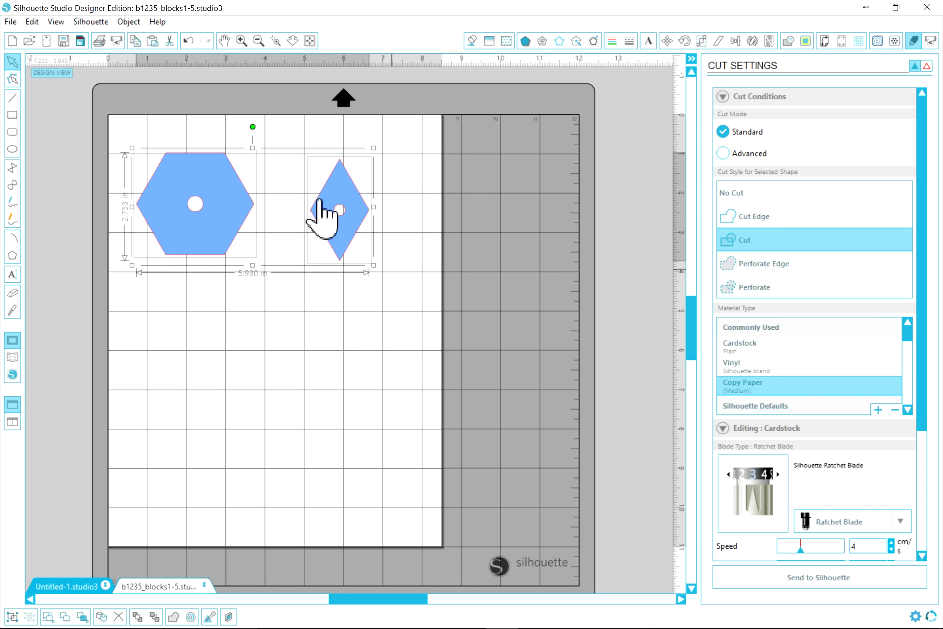
scroll(192, 227, "right", 2)
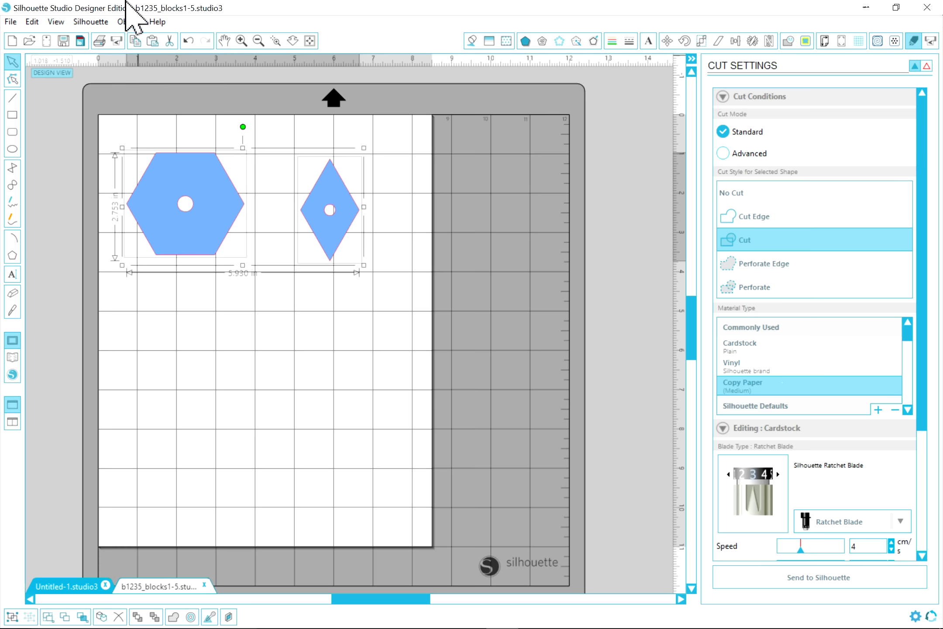
left_click(125, 23)
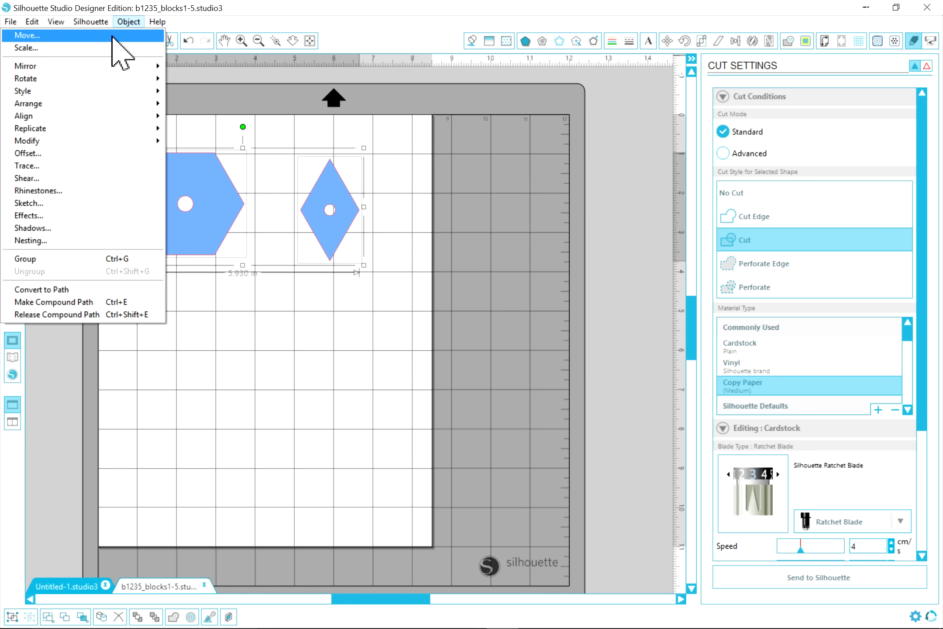
left_click(97, 50)
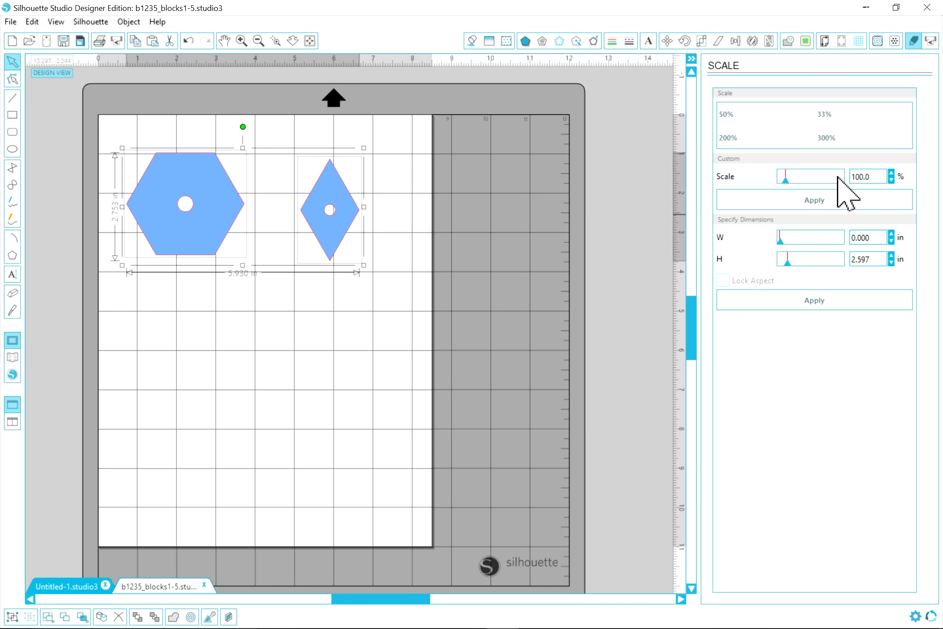
left_click_drag(879, 178, 840, 177)
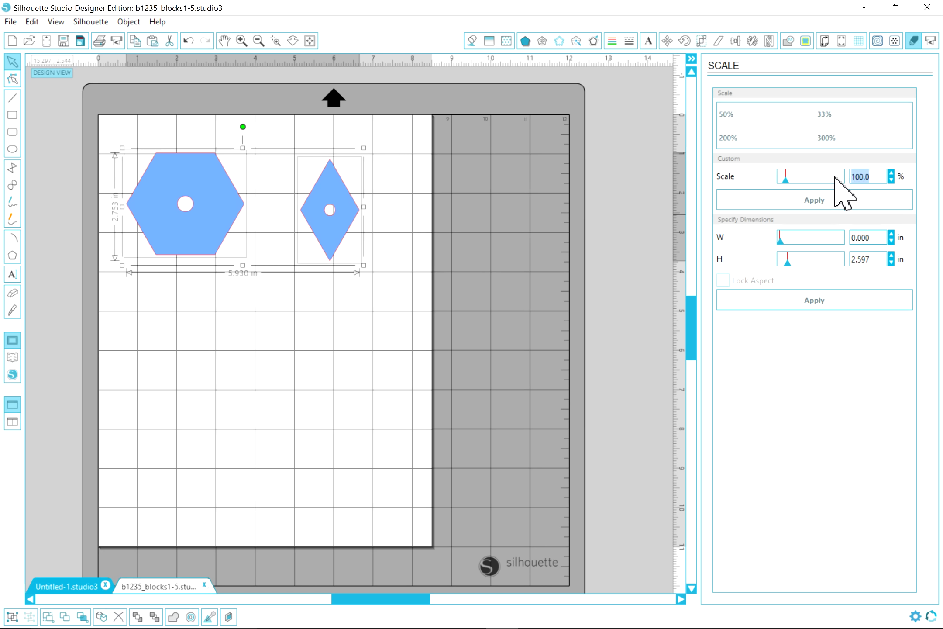
left_click(865, 179)
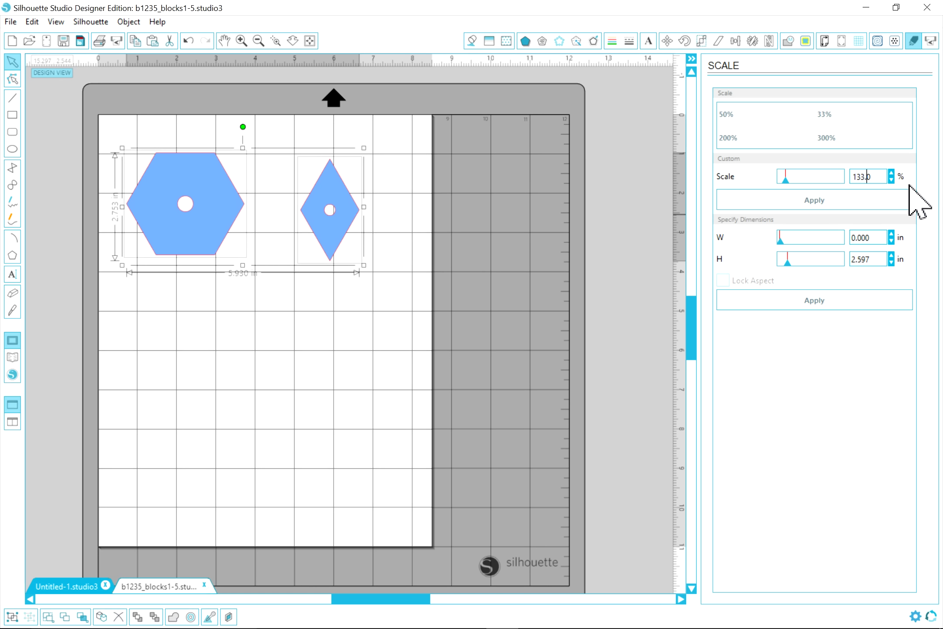
left_click(857, 201)
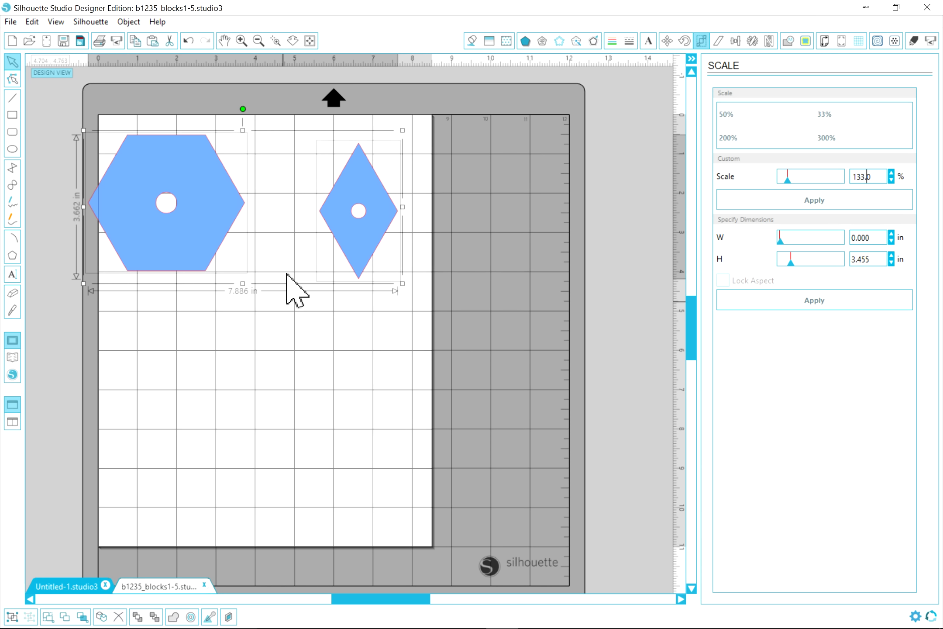
Replicate the enlarged hexagon and diamond as a column of three
left_click(134, 25)
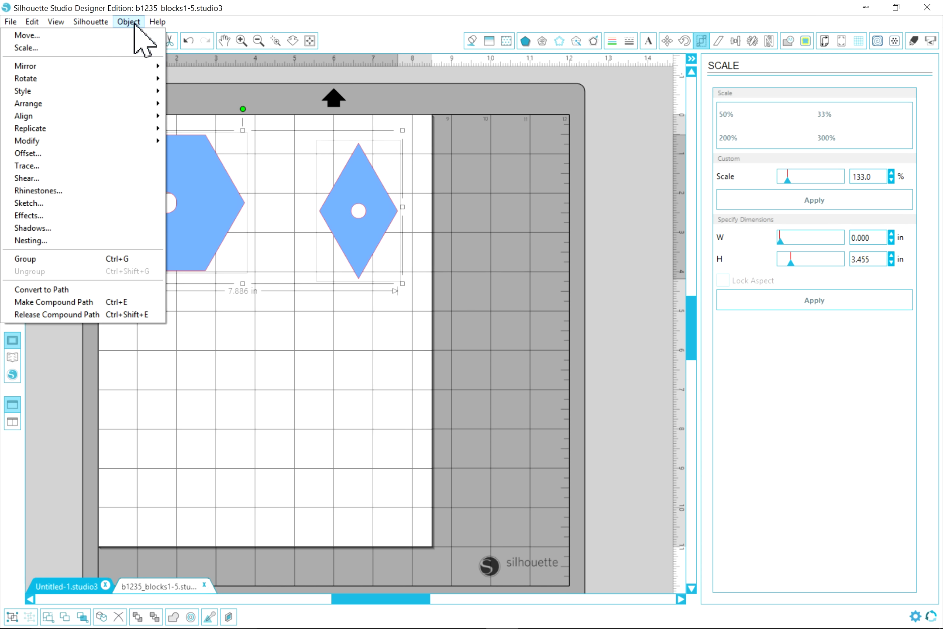
mouse_move(58, 129)
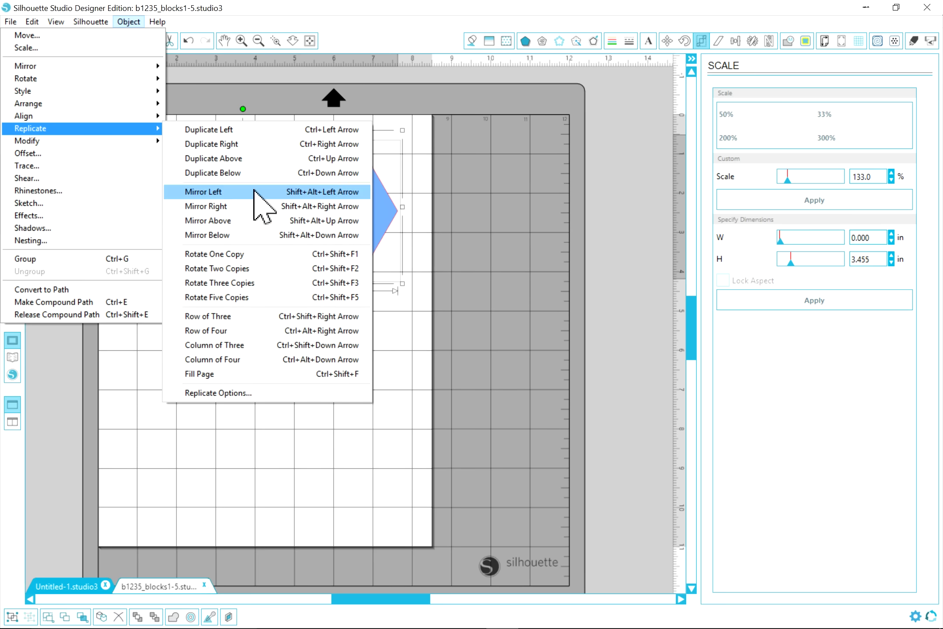
left_click(232, 348)
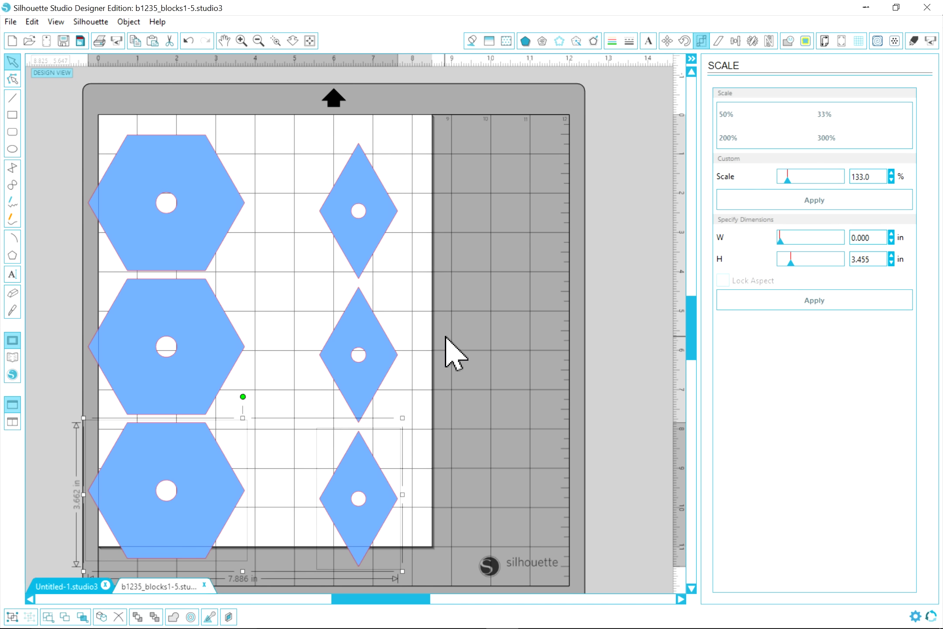
Arrange the hexagons inside the page, two side by side at the top and one below on the left, moving the top diamond down beneath them
left_click(446, 336)
left_click_drag(232, 354, 331, 296)
left_click_drag(191, 163, 205, 150)
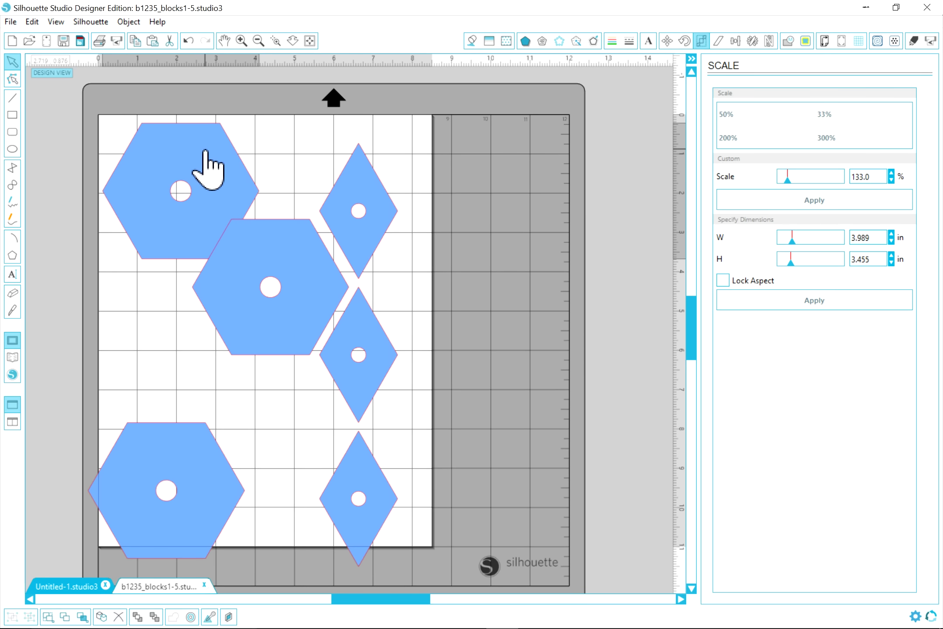
left_click(189, 260)
left_click_drag(200, 301, 108, 362)
left_click(361, 283)
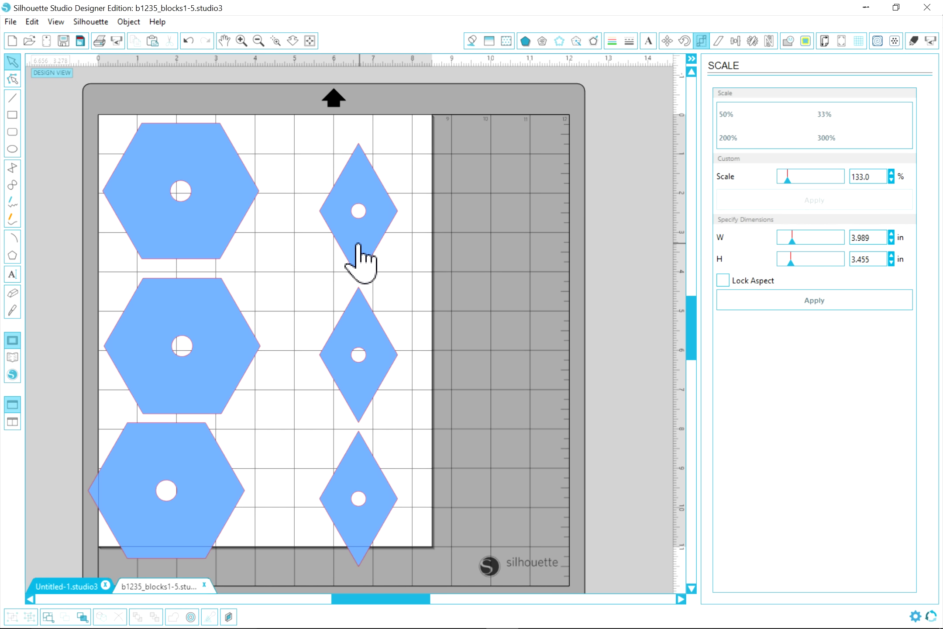
left_click_drag(352, 263, 415, 221)
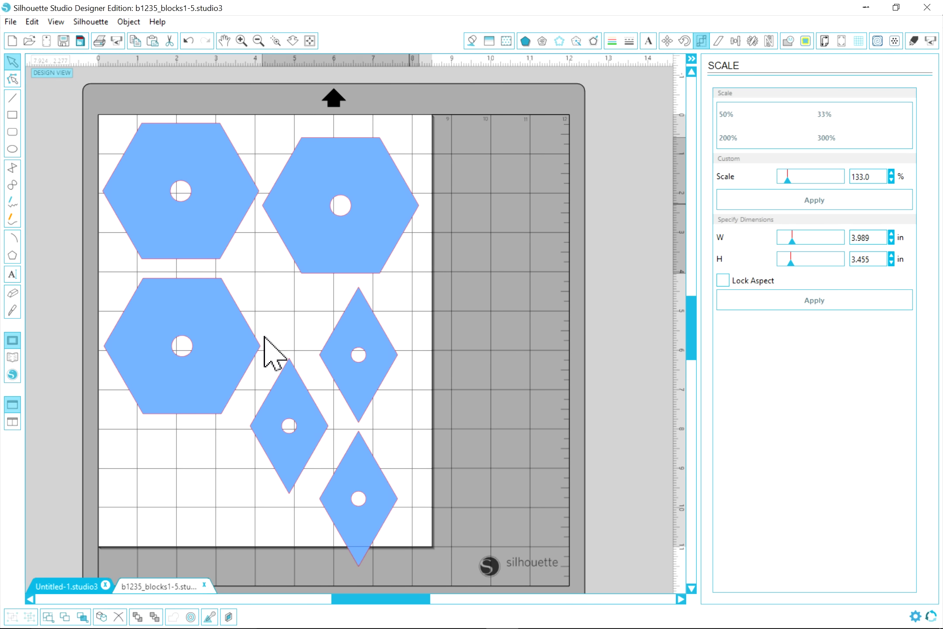
Move the lower hexagon to the page's bottom left, stagger the three diamonds in the space beside it, and nudge the top hexagons apart
left_click_drag(175, 414, 178, 516)
left_click_drag(274, 398, 247, 296)
mouse_move(378, 341)
left_mouse_down()
mouse_move(395, 332)
mouse_move(388, 351)
left_mouse_up()
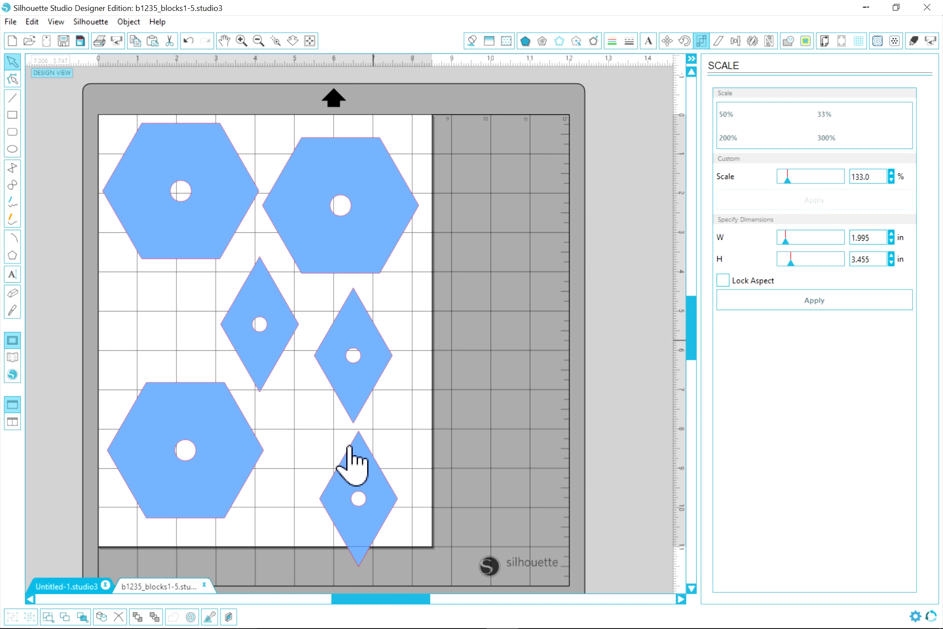
left_click_drag(353, 476, 310, 431)
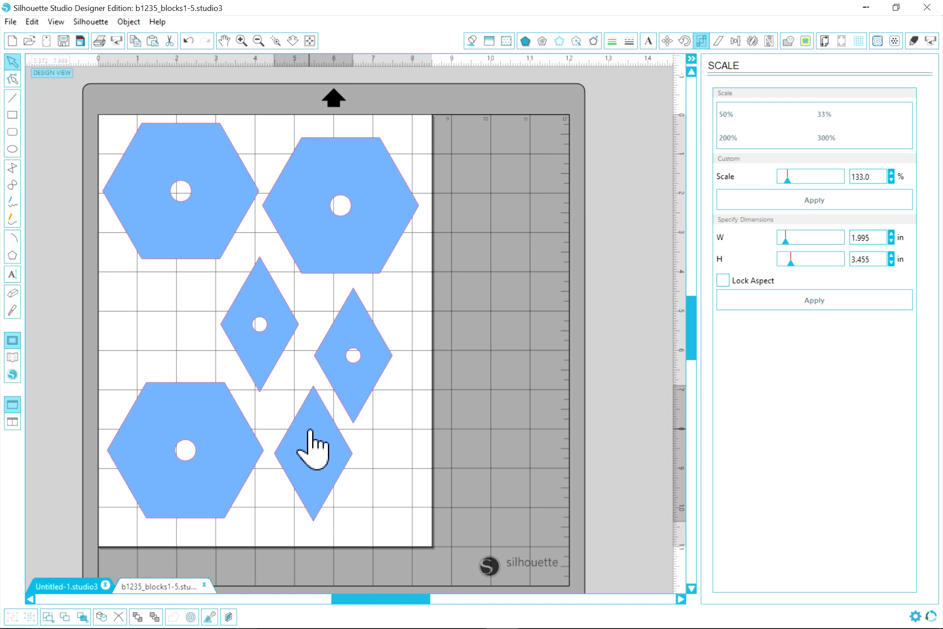
left_click_drag(206, 253, 208, 257)
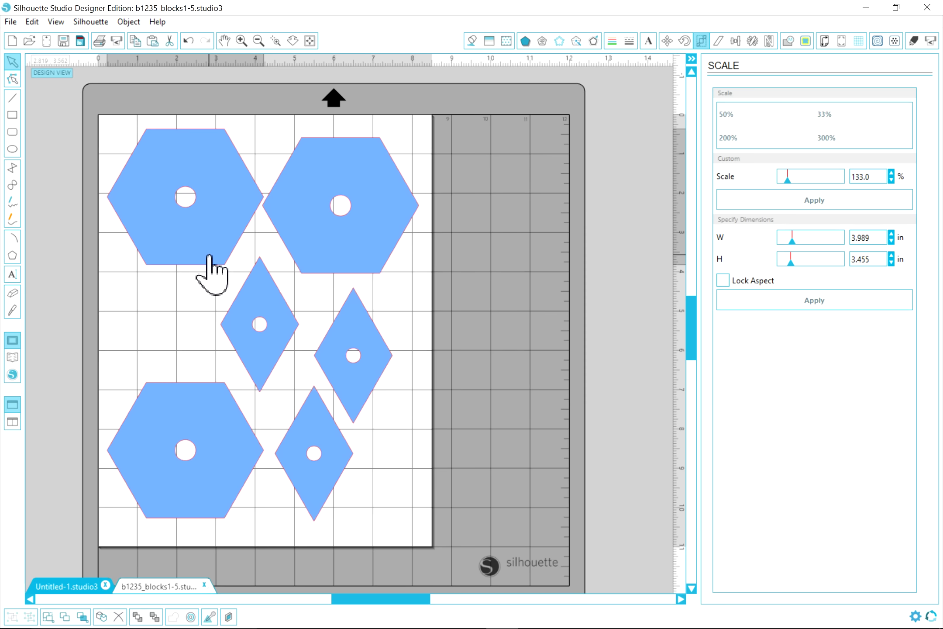
left_click_drag(390, 258, 395, 253)
left_click(383, 534)
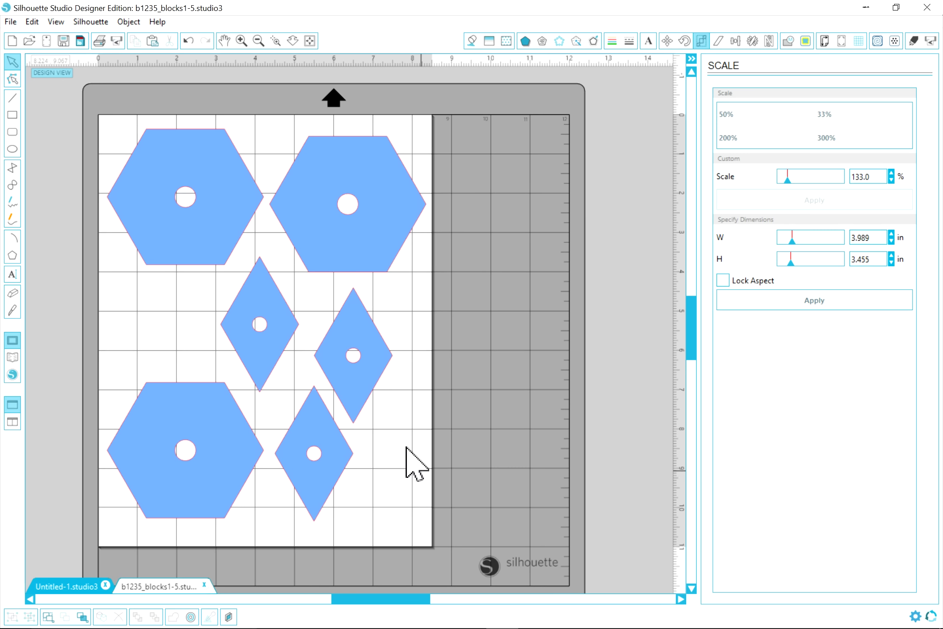
Save the layout as a new Silhouette Studio V3 file on the Desktop, named with the person's first name and 133
left_click(9, 22)
mouse_move(56, 127)
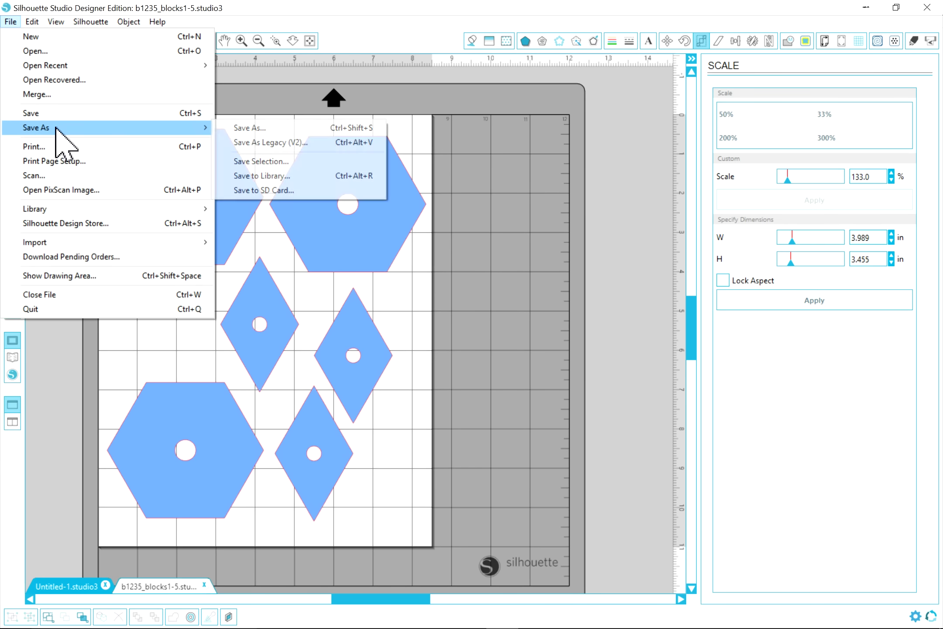
left_click(291, 132)
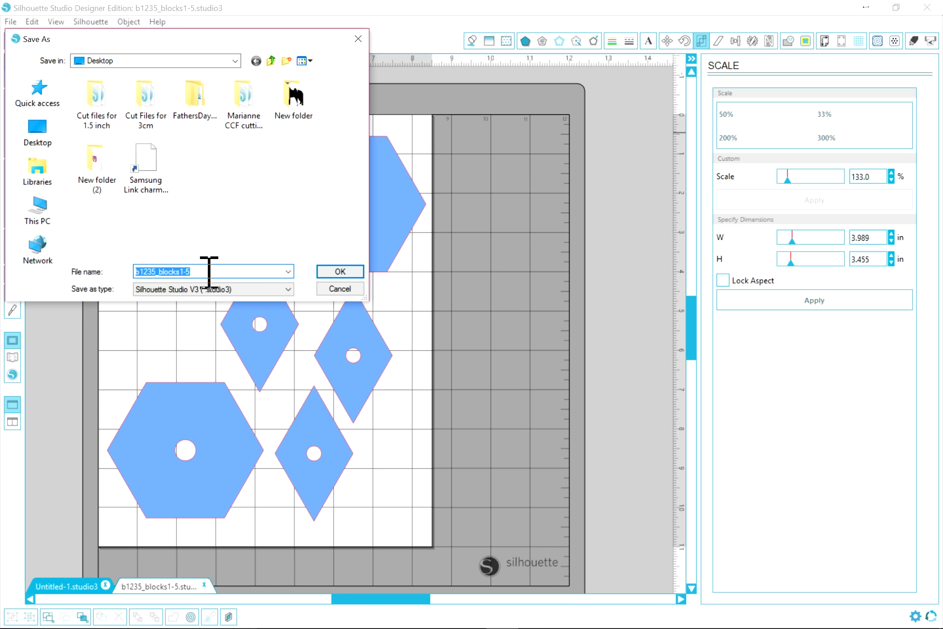
type("mARIE")
key("BackSpace")
key("BackSpace")
key("BackSpace")
key("BackSpace")
key("BackSpace")
type("Marie 133")
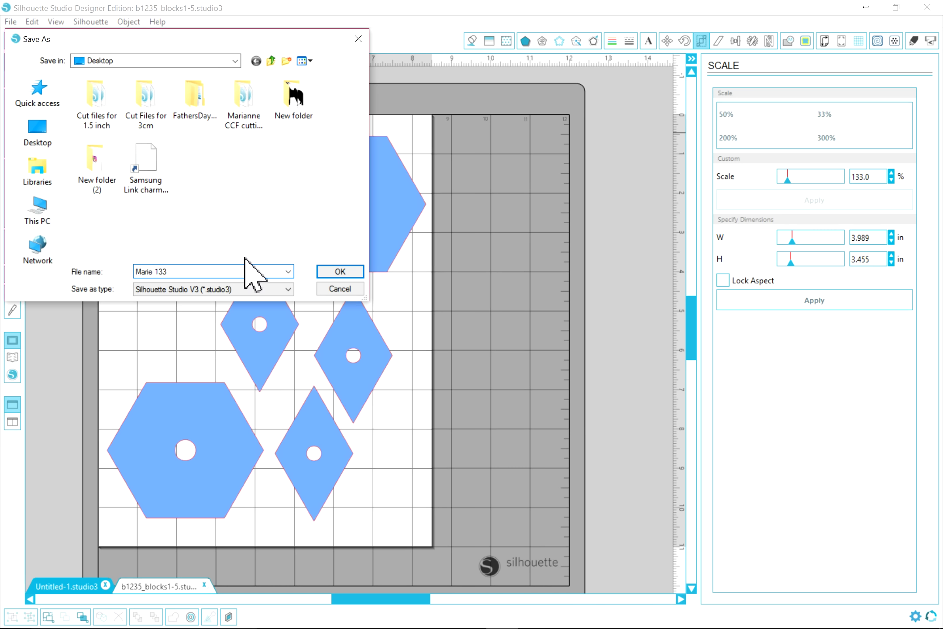
left_click(336, 272)
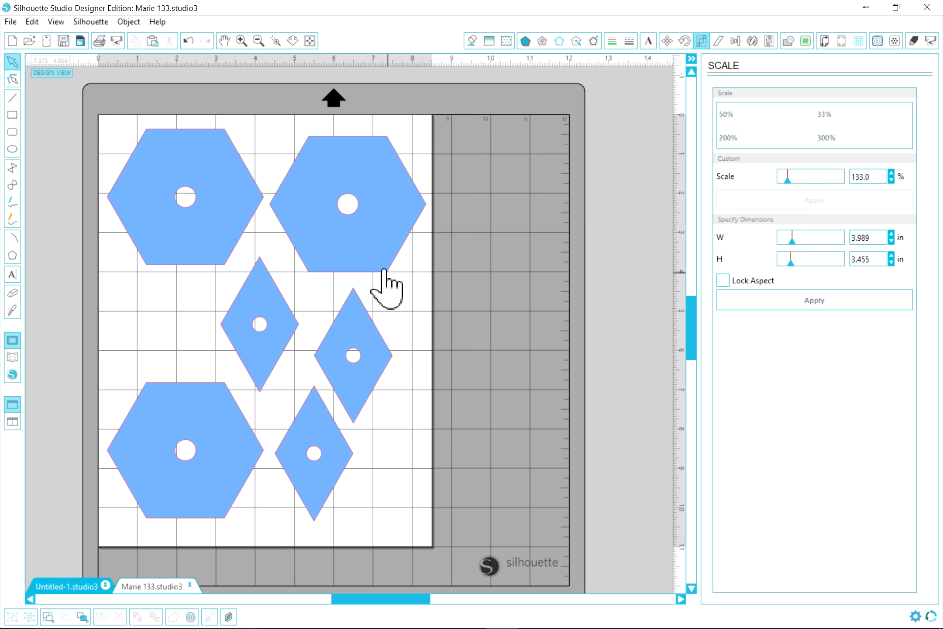
Nudge the top-left hexagon slightly down and set the cut material type to Cardstock, Plain
left_click_drag(133, 160, 134, 164)
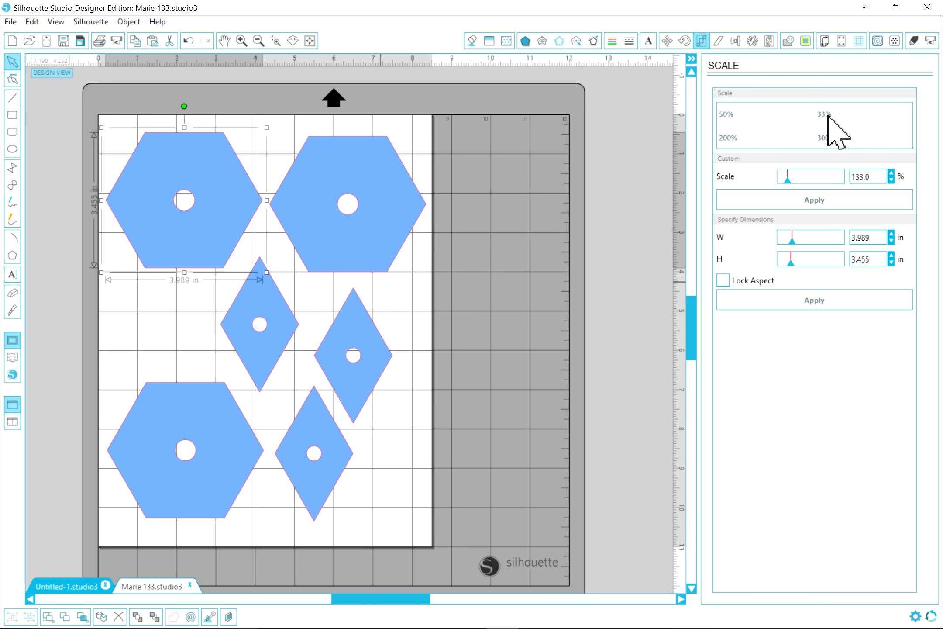
left_click(914, 41)
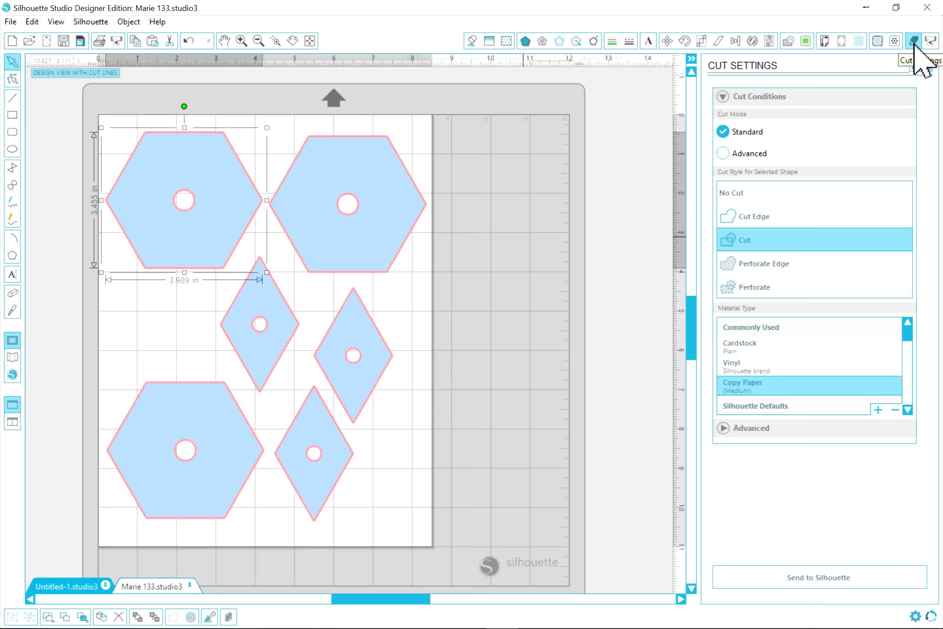
left_click(763, 353)
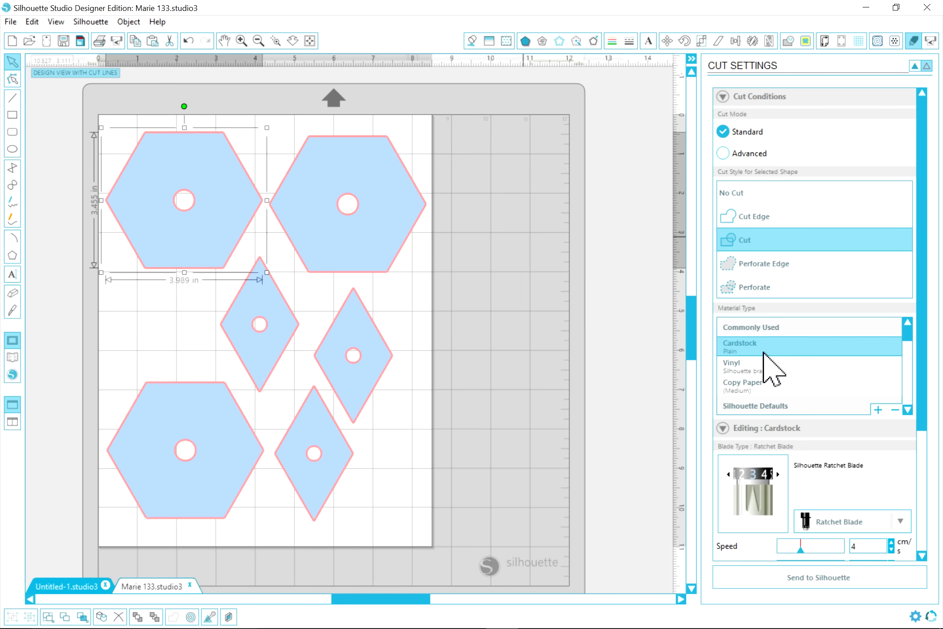
mouse_move(818, 623)
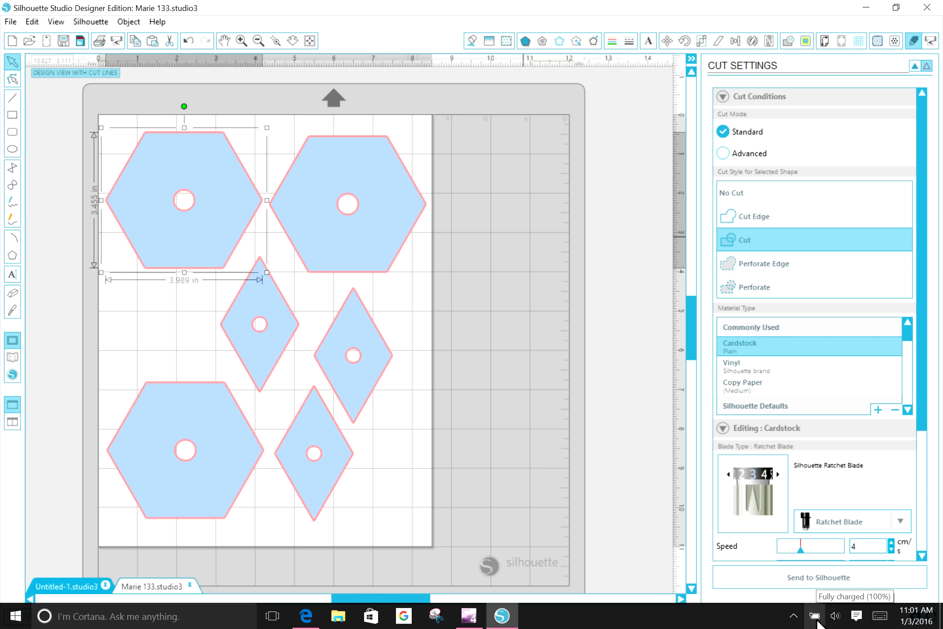